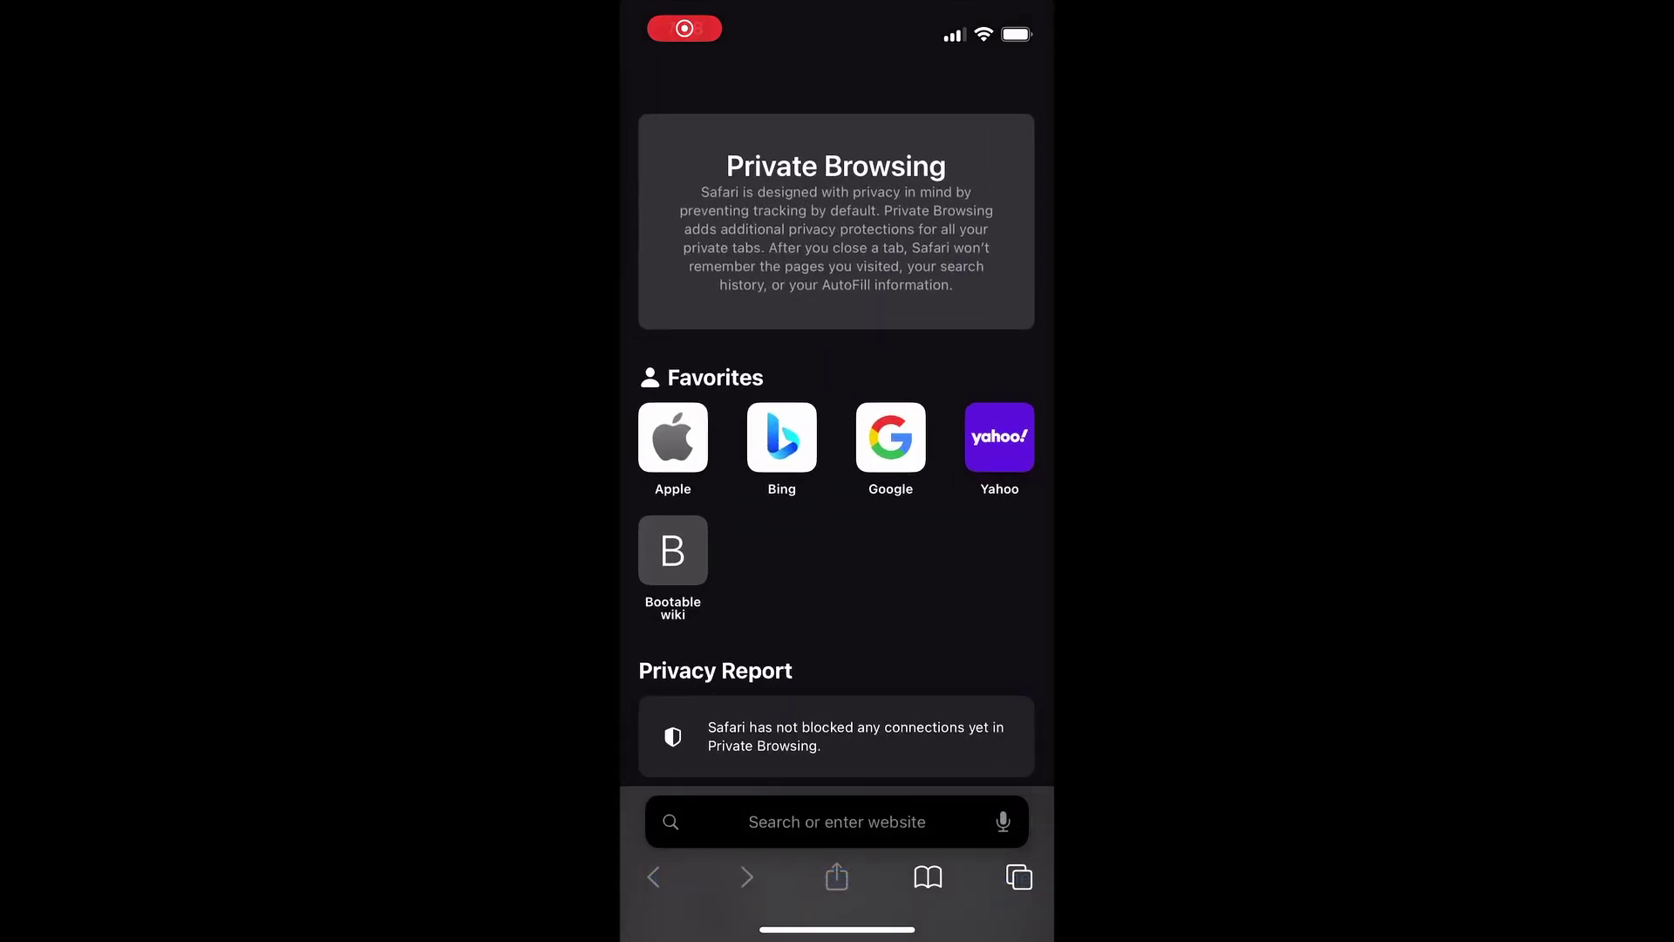
Step: Download ventoy_bootable_1_0_97.zip from the Bootable wiki index and show the Downloads list
click(673, 552)
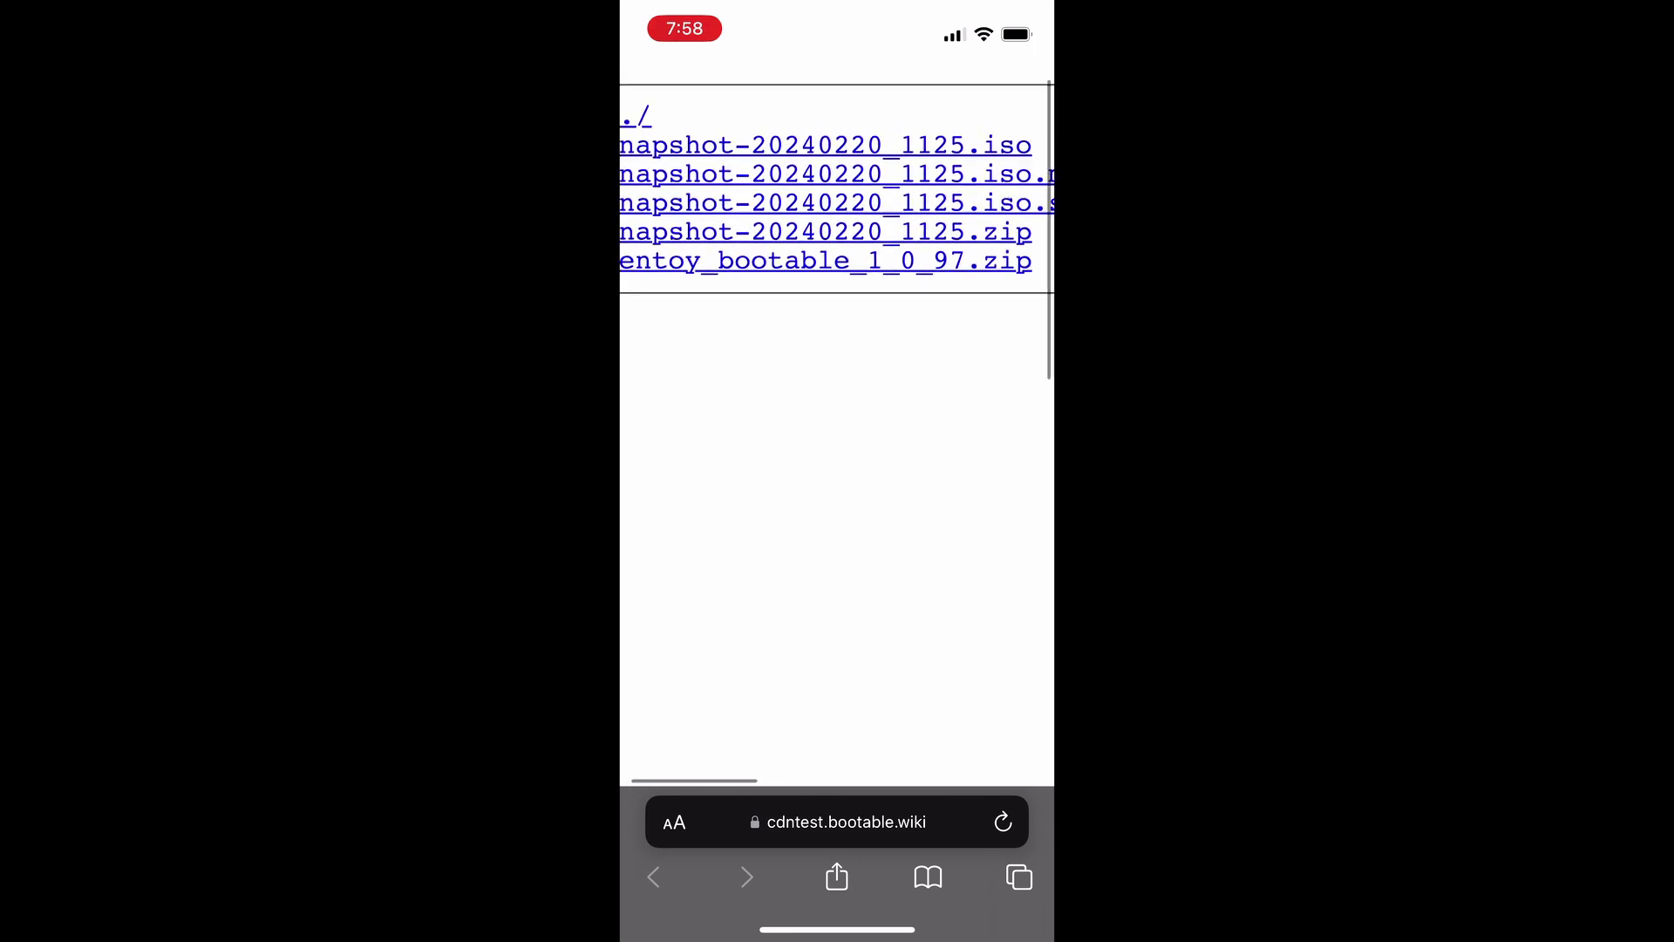
click(798, 323)
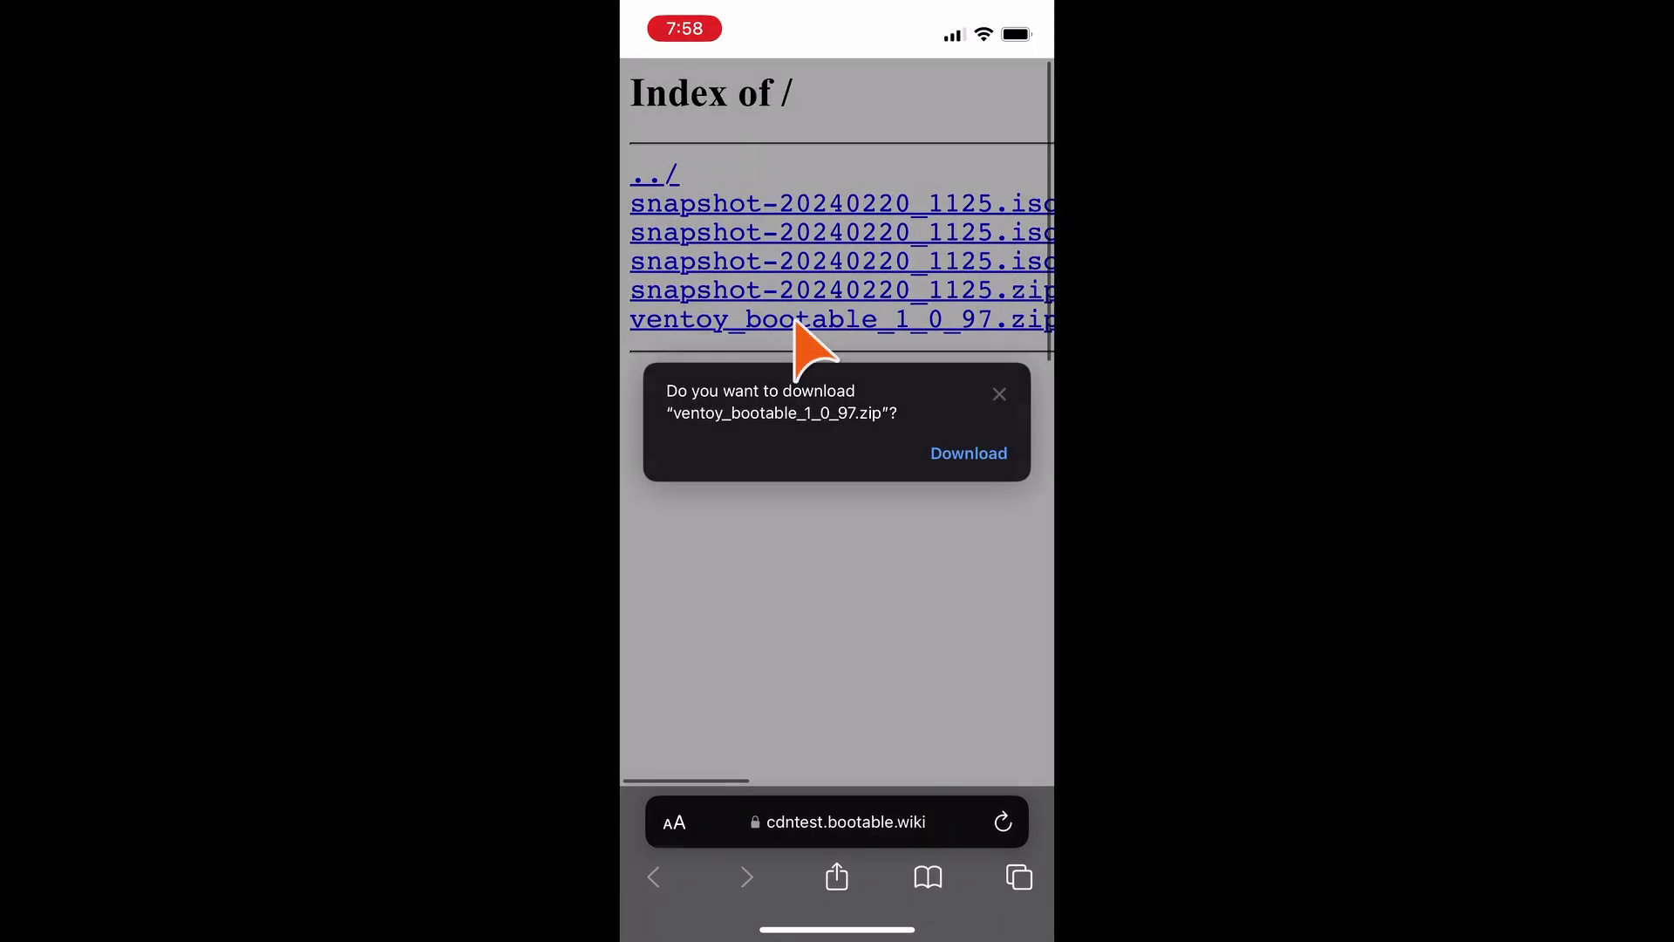
click(968, 453)
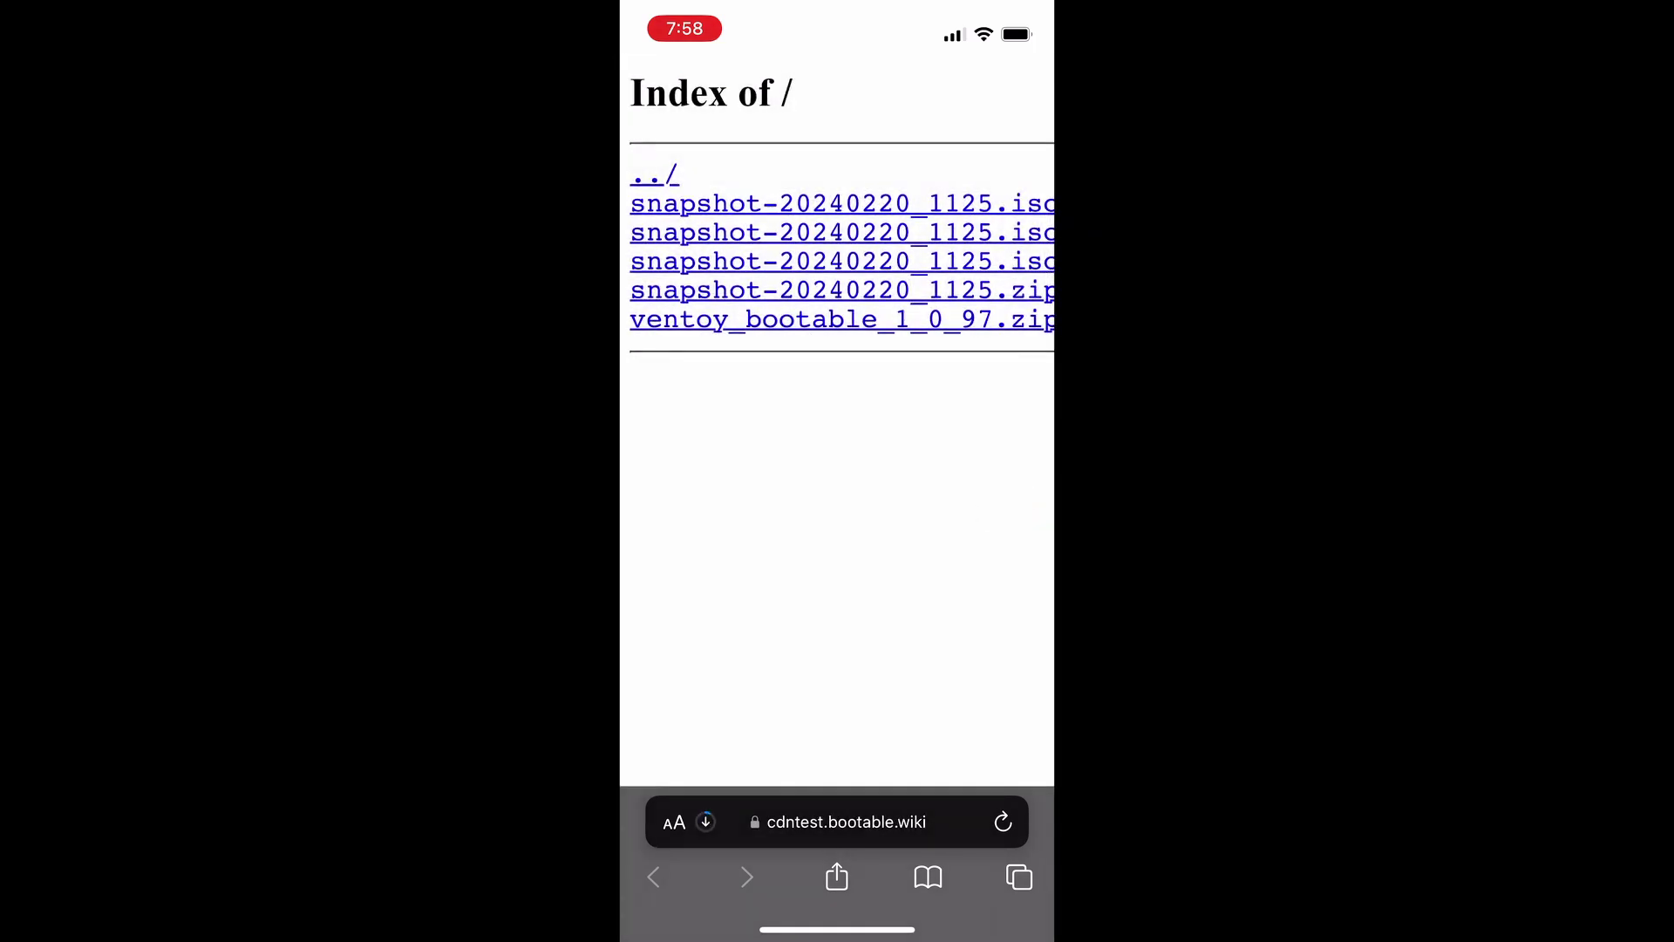
click(673, 824)
click(785, 600)
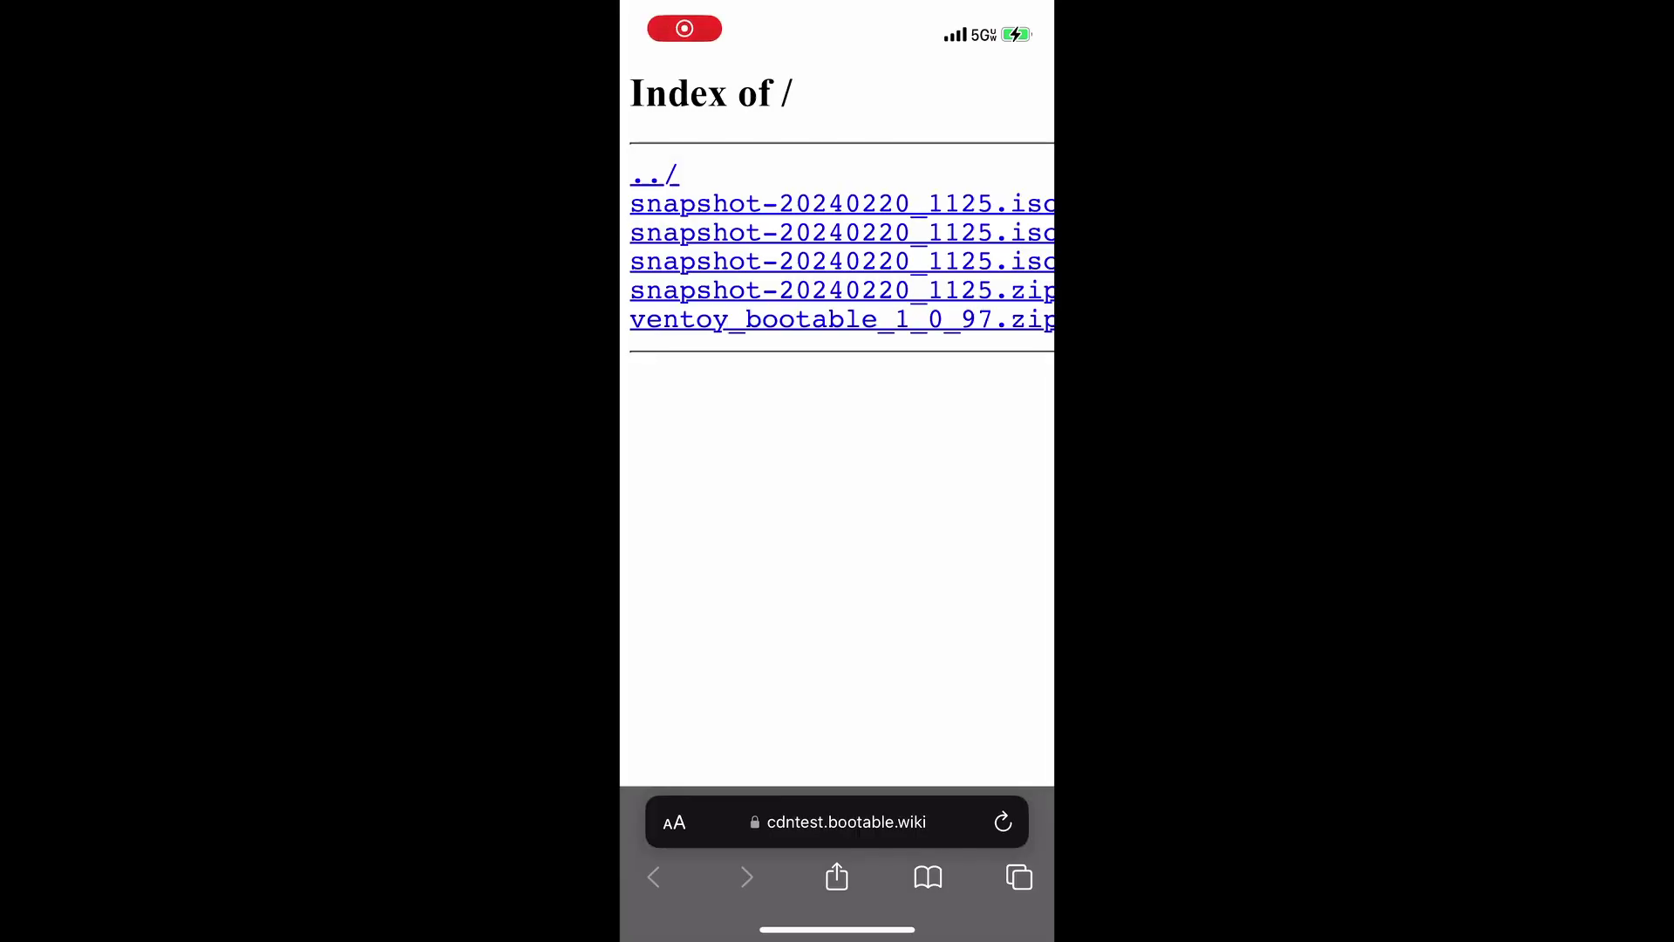
Step: Reveal the downloaded Ventoy zip in Files and uncompress it into a folder
click(673, 821)
click(796, 625)
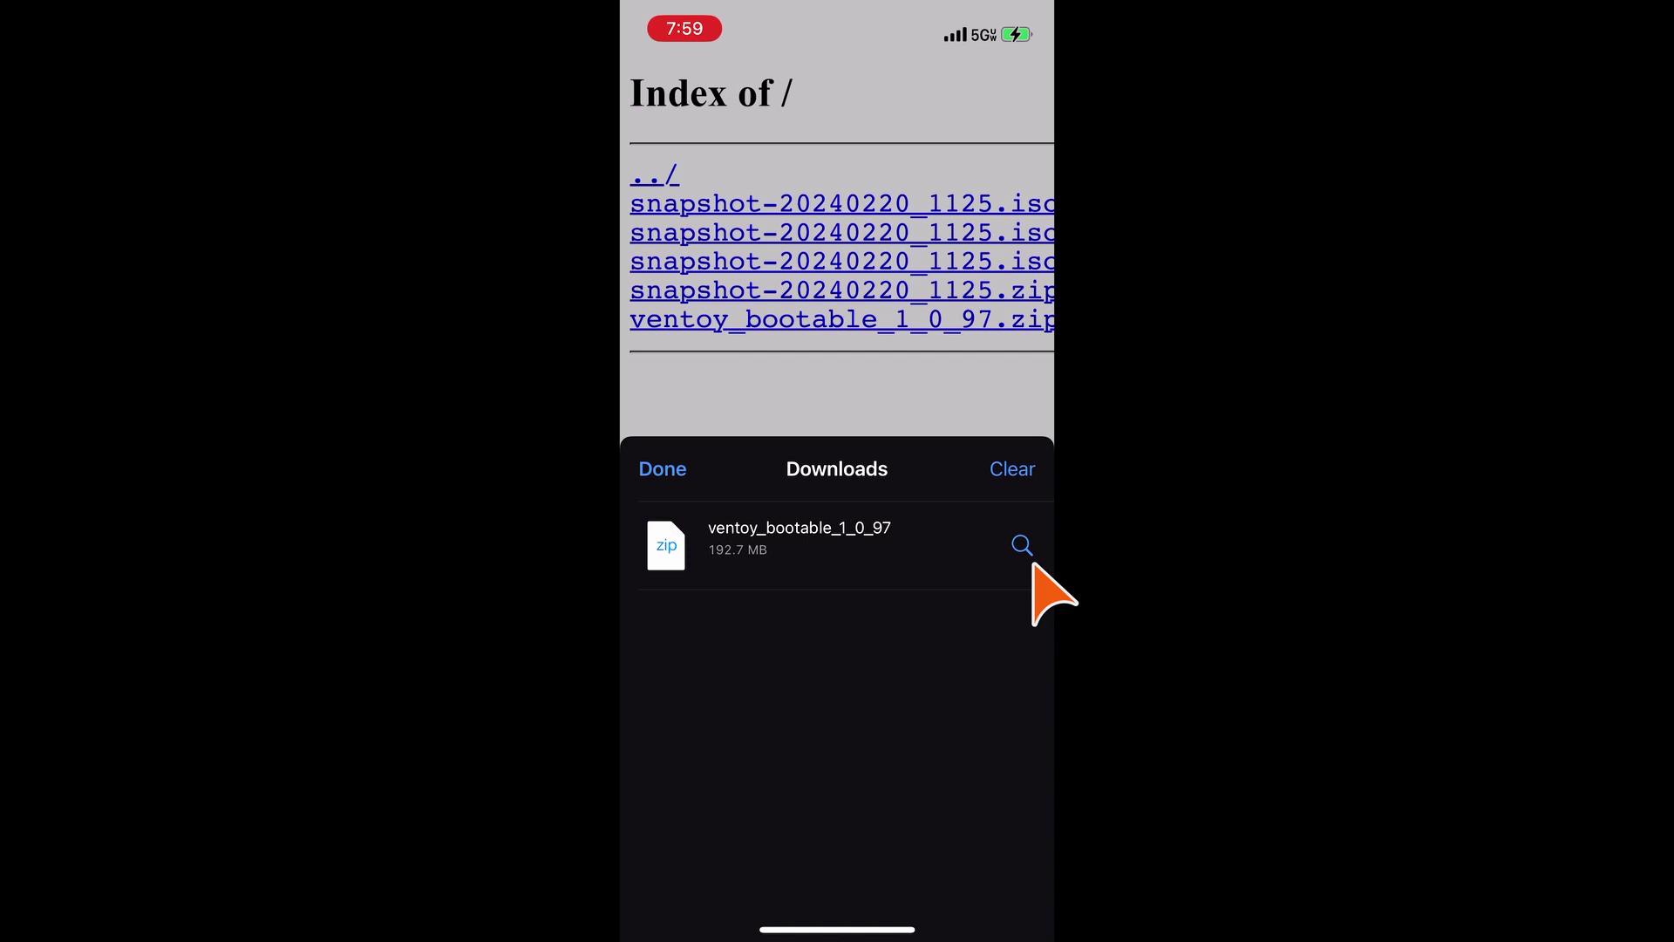
click(1022, 545)
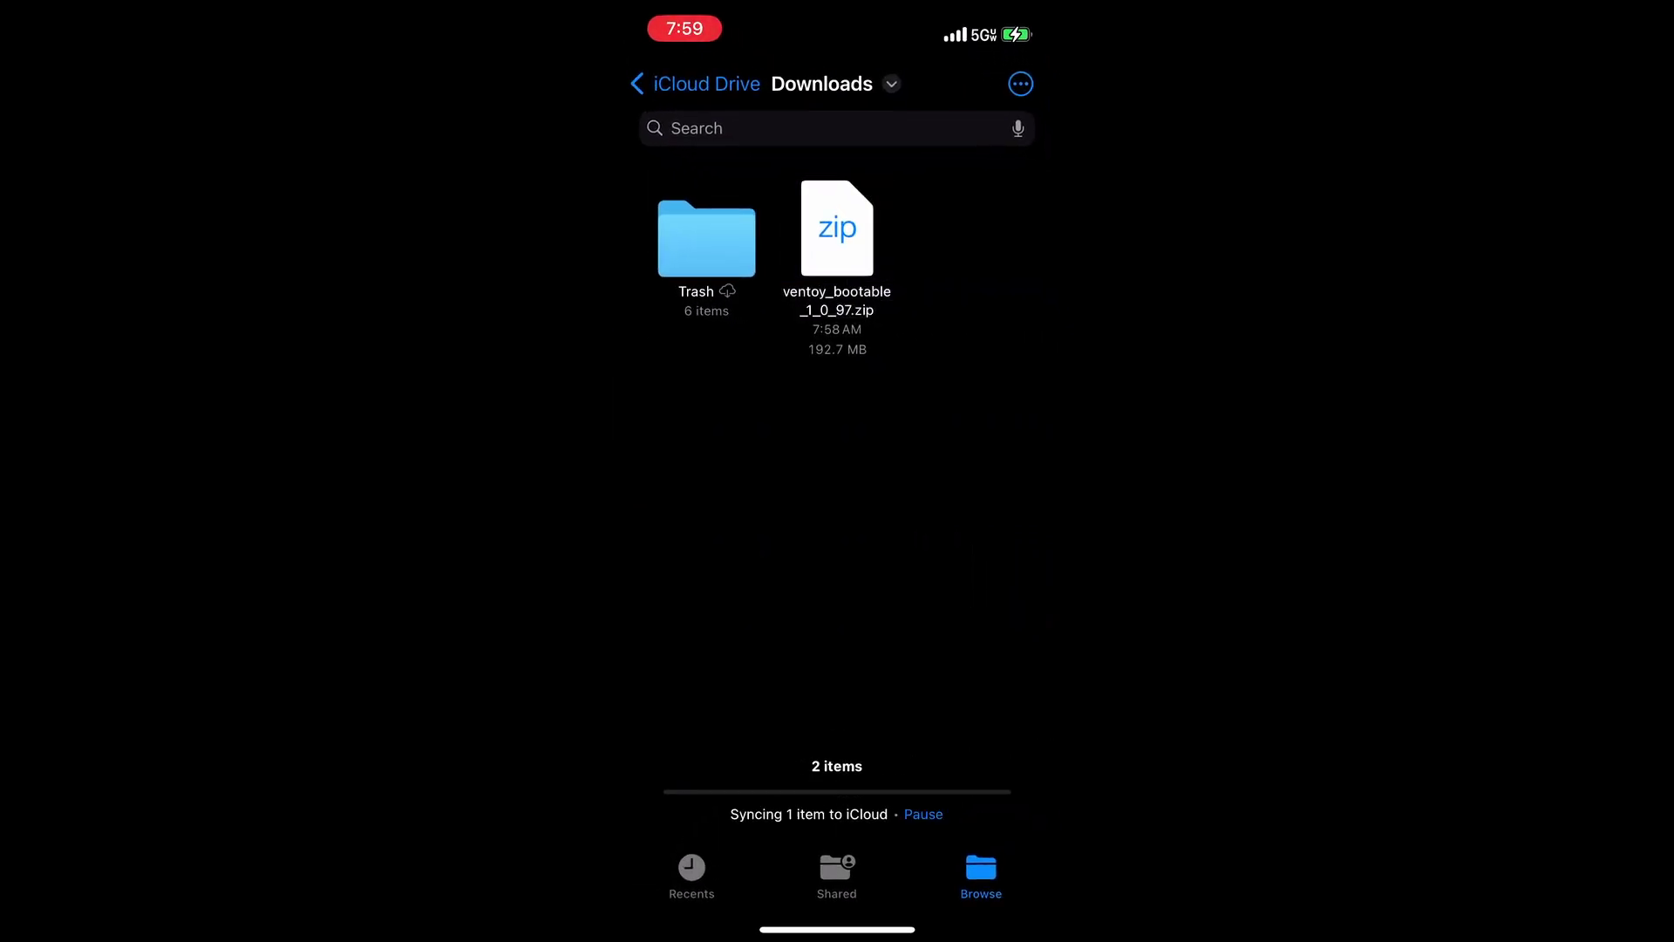
right_click(837, 236)
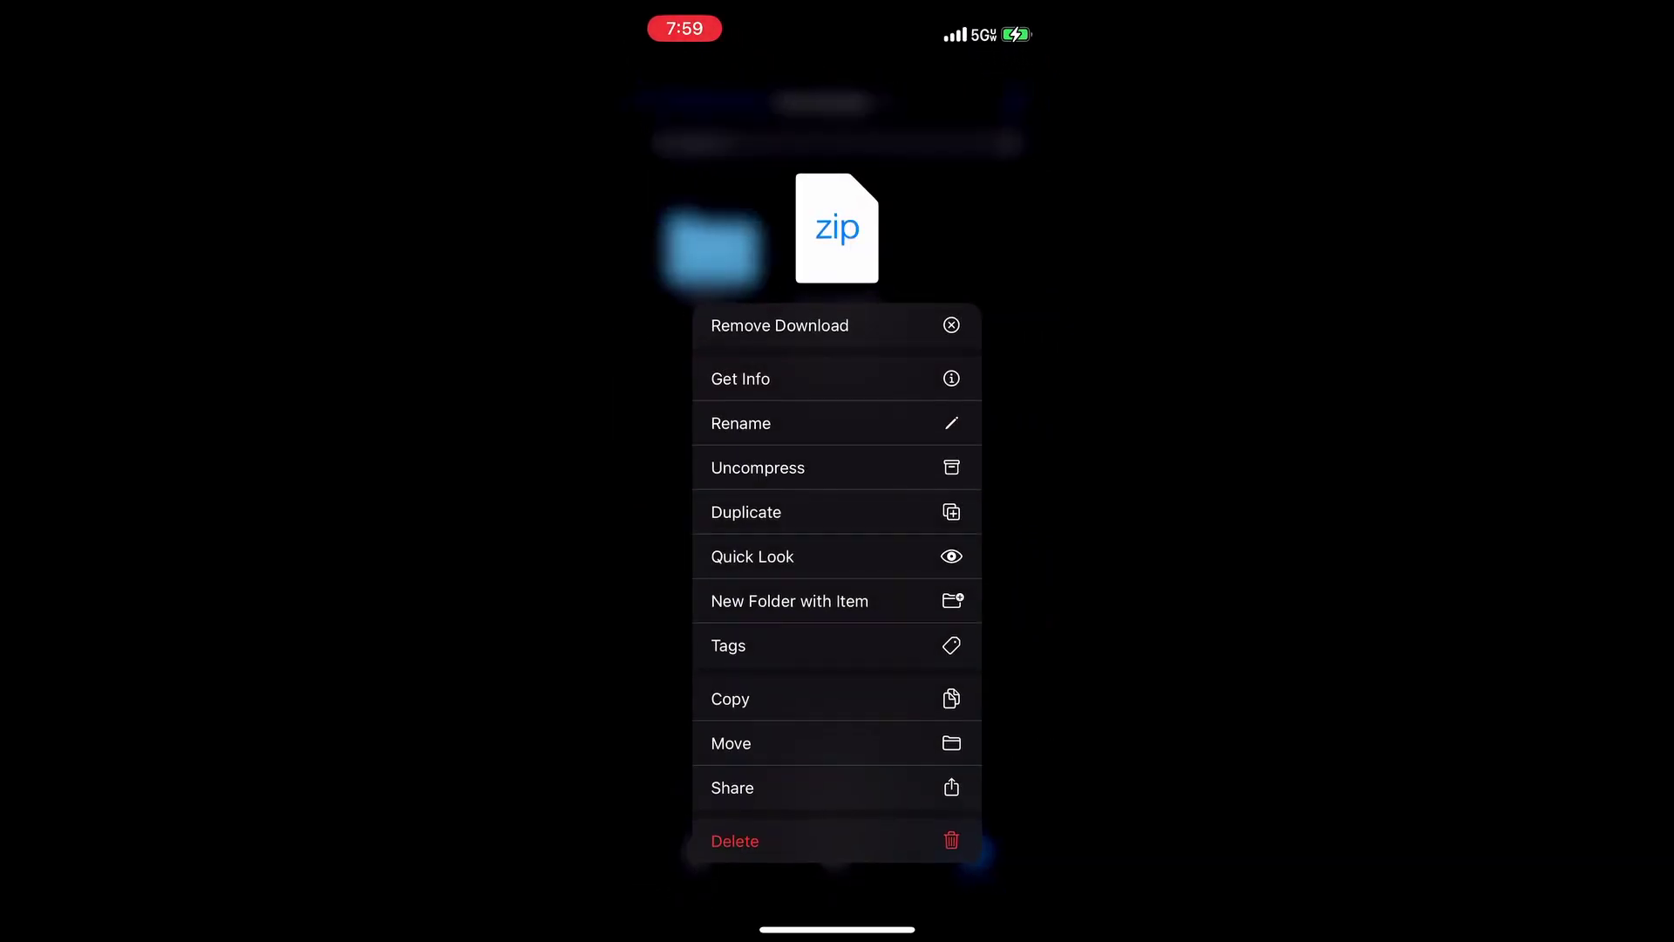
click(785, 467)
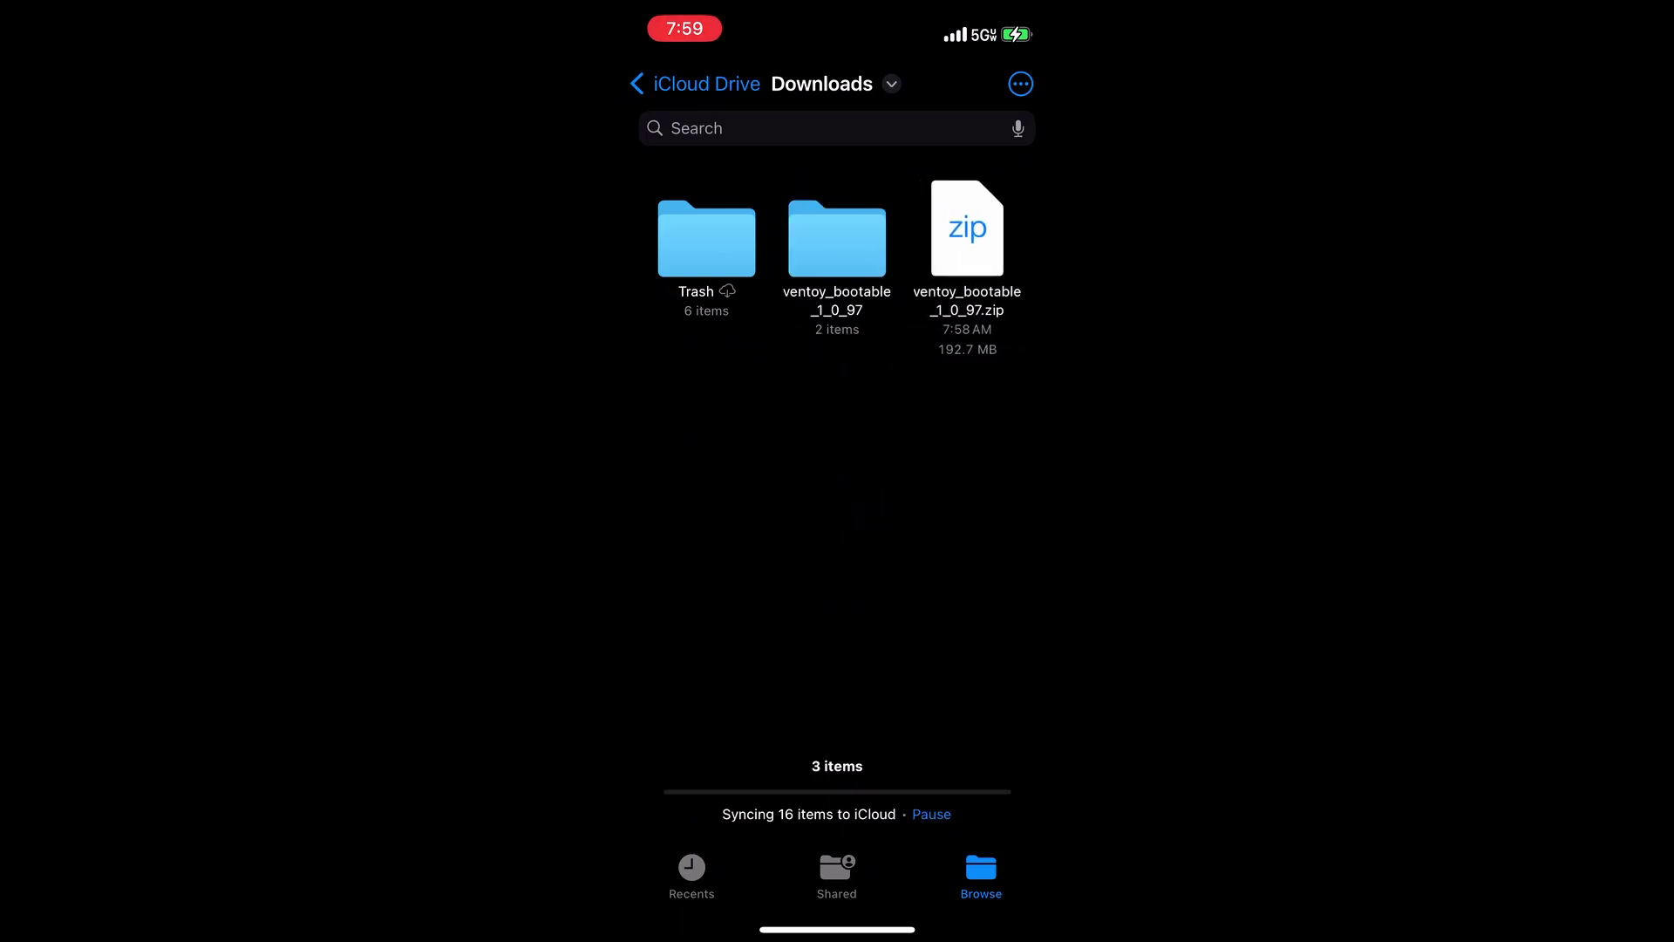
click(837, 241)
Step: Copy the EFI folder and the Ventoy key certificate from the extracted folder
click(1021, 84)
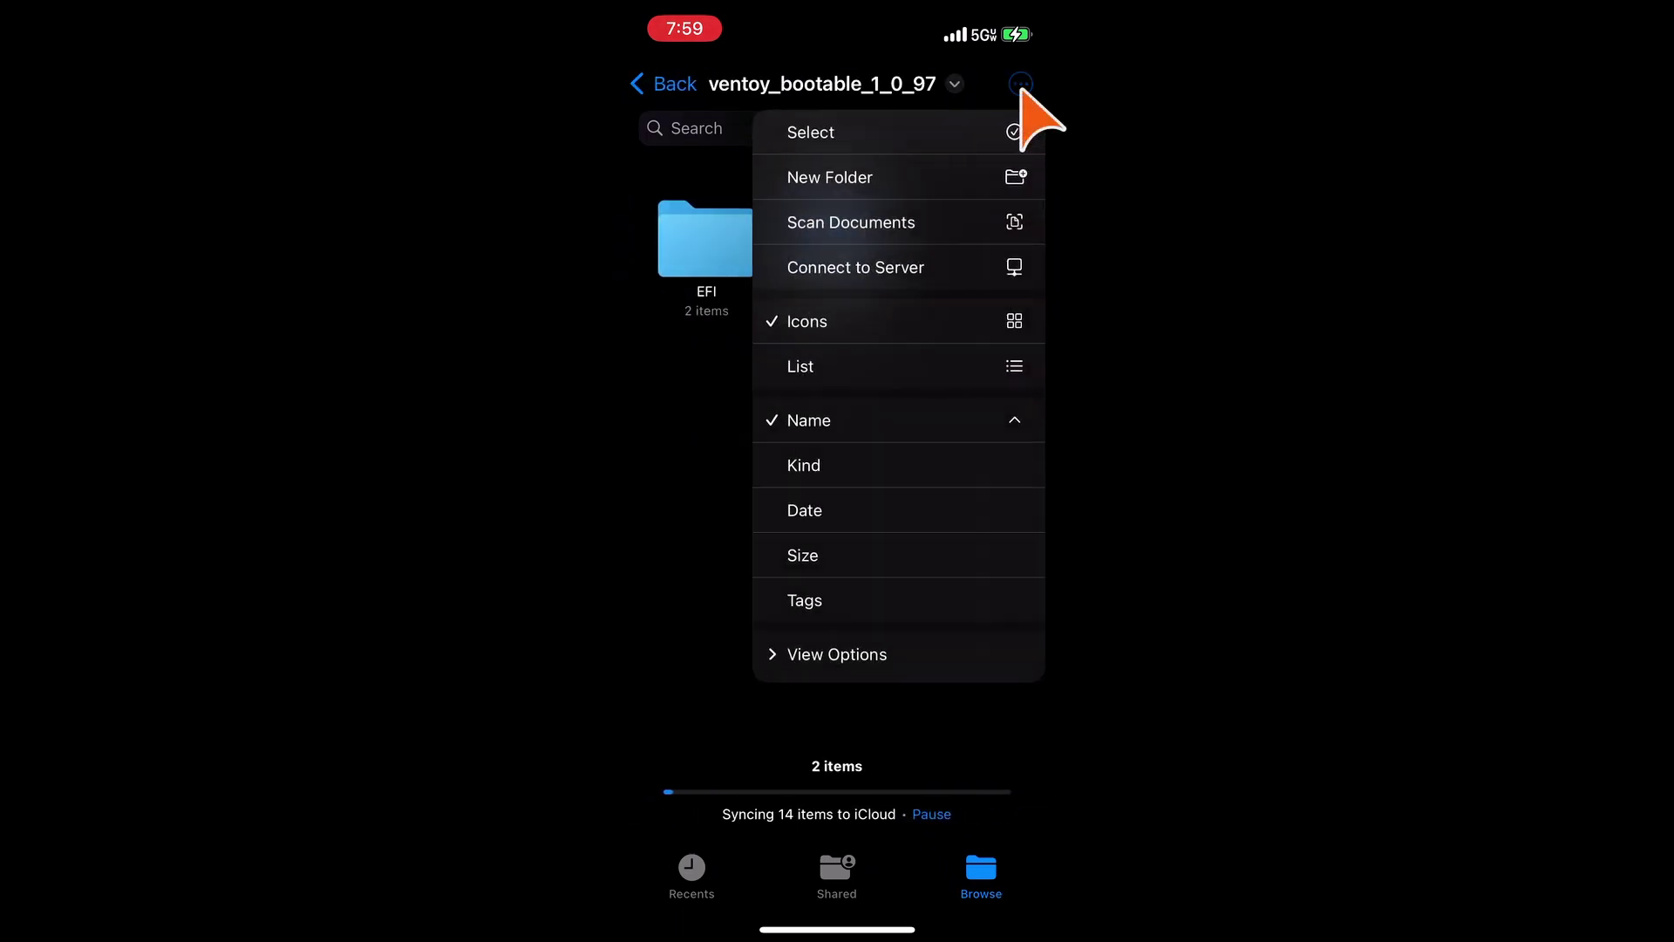
click(863, 130)
click(706, 249)
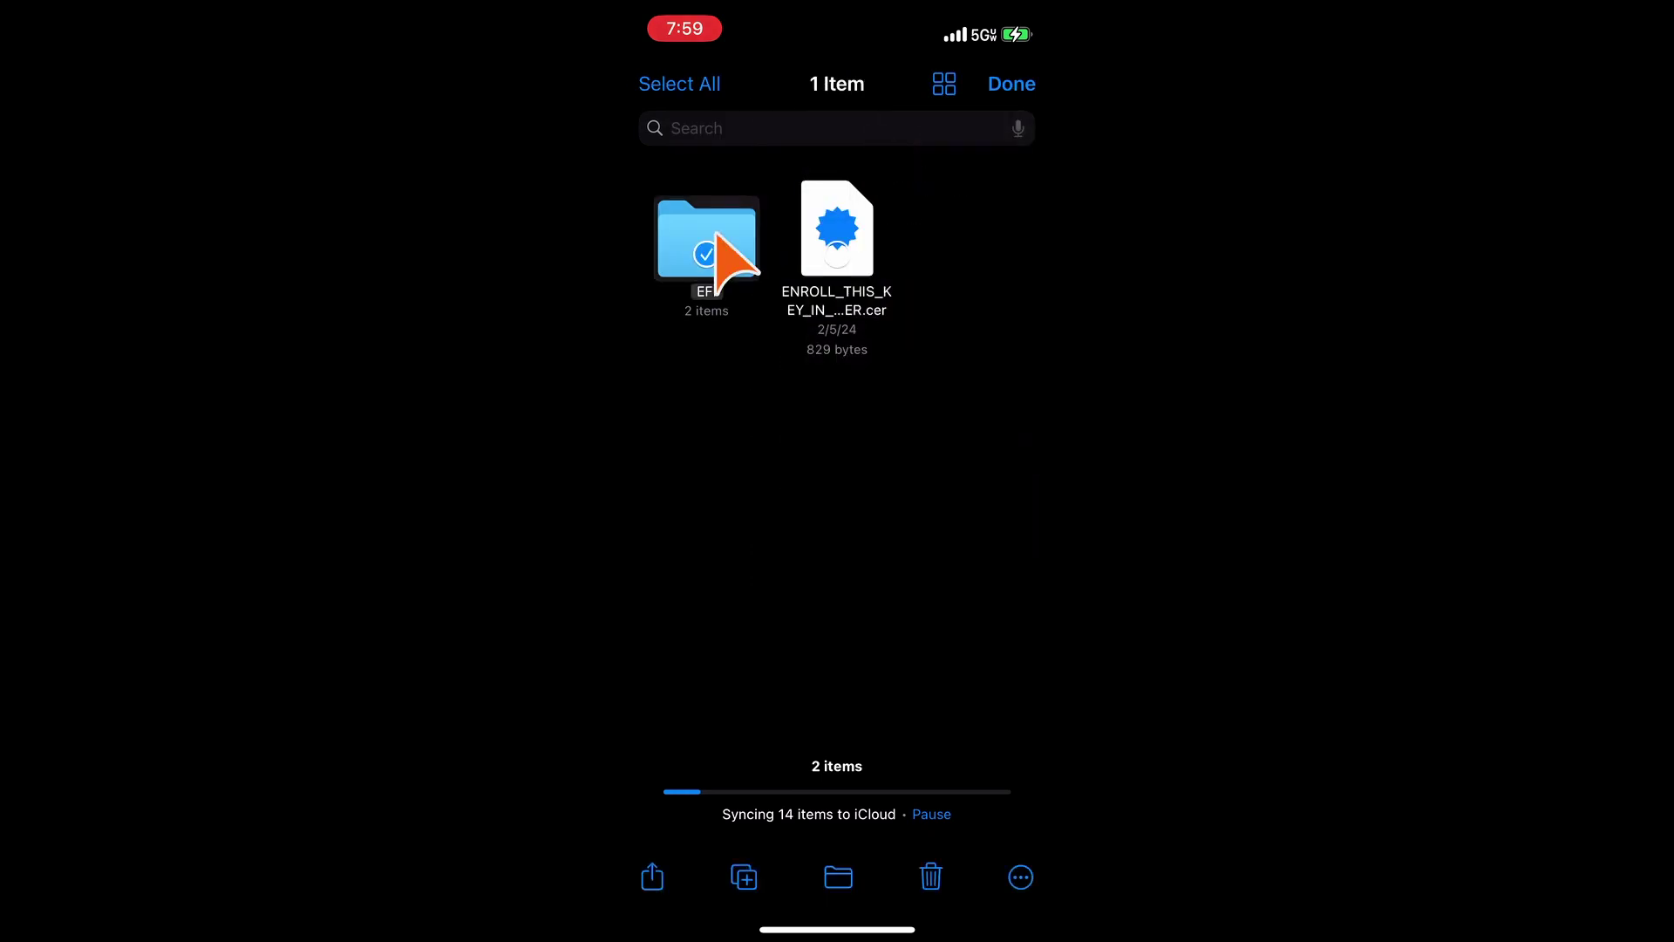
click(824, 255)
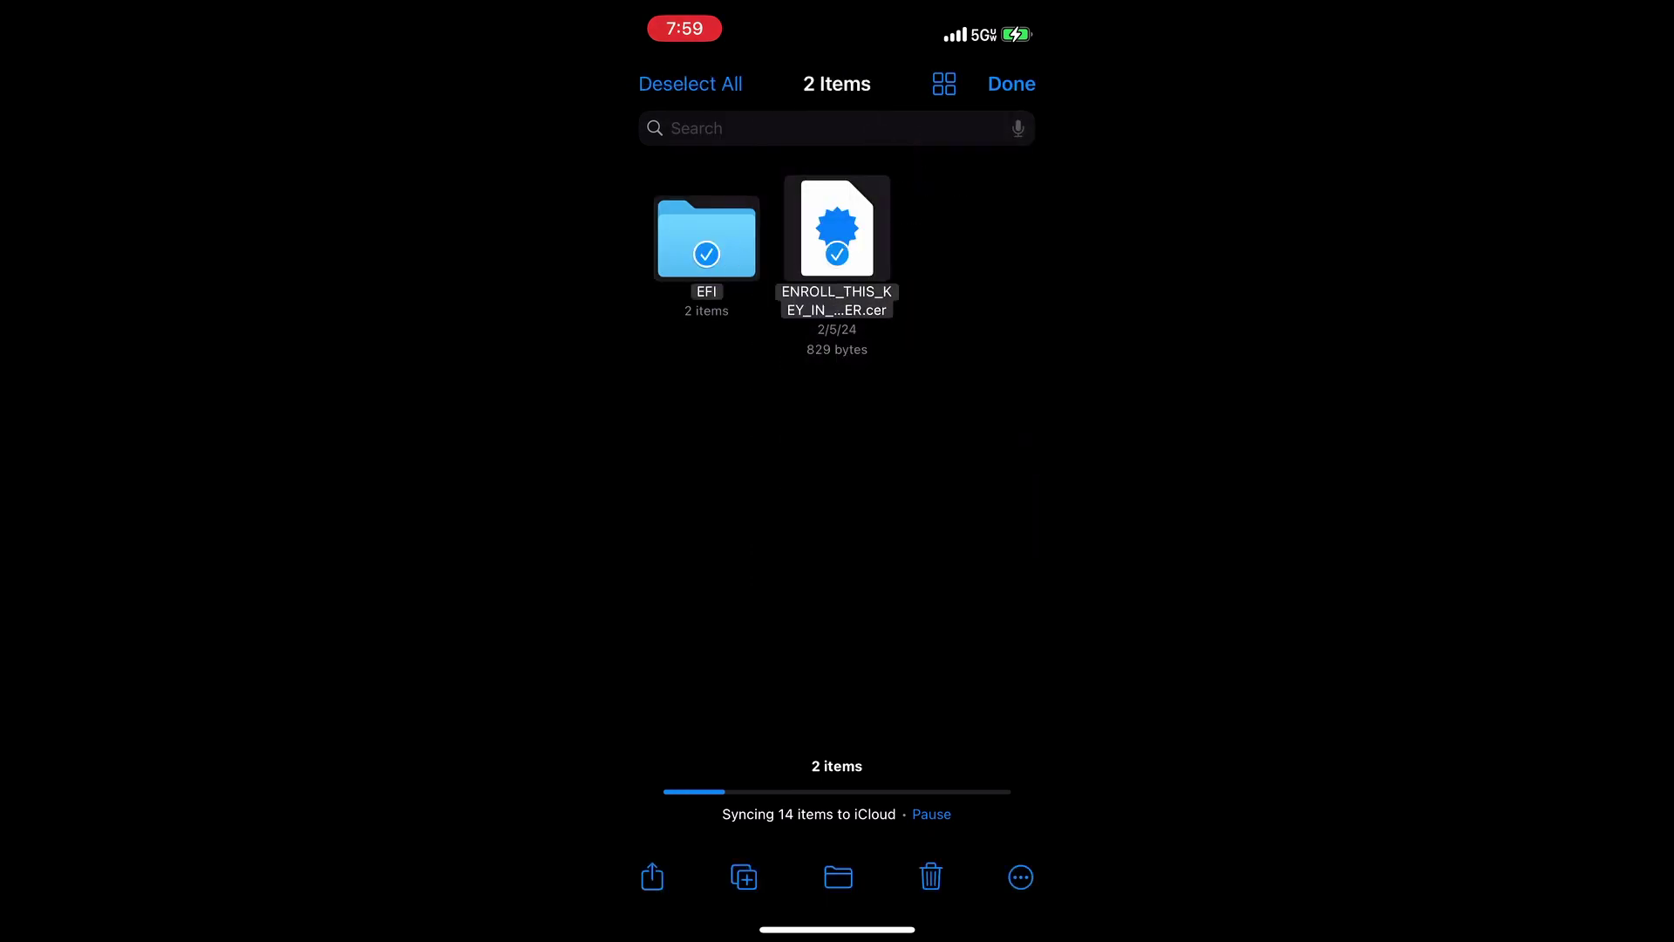
click(651, 877)
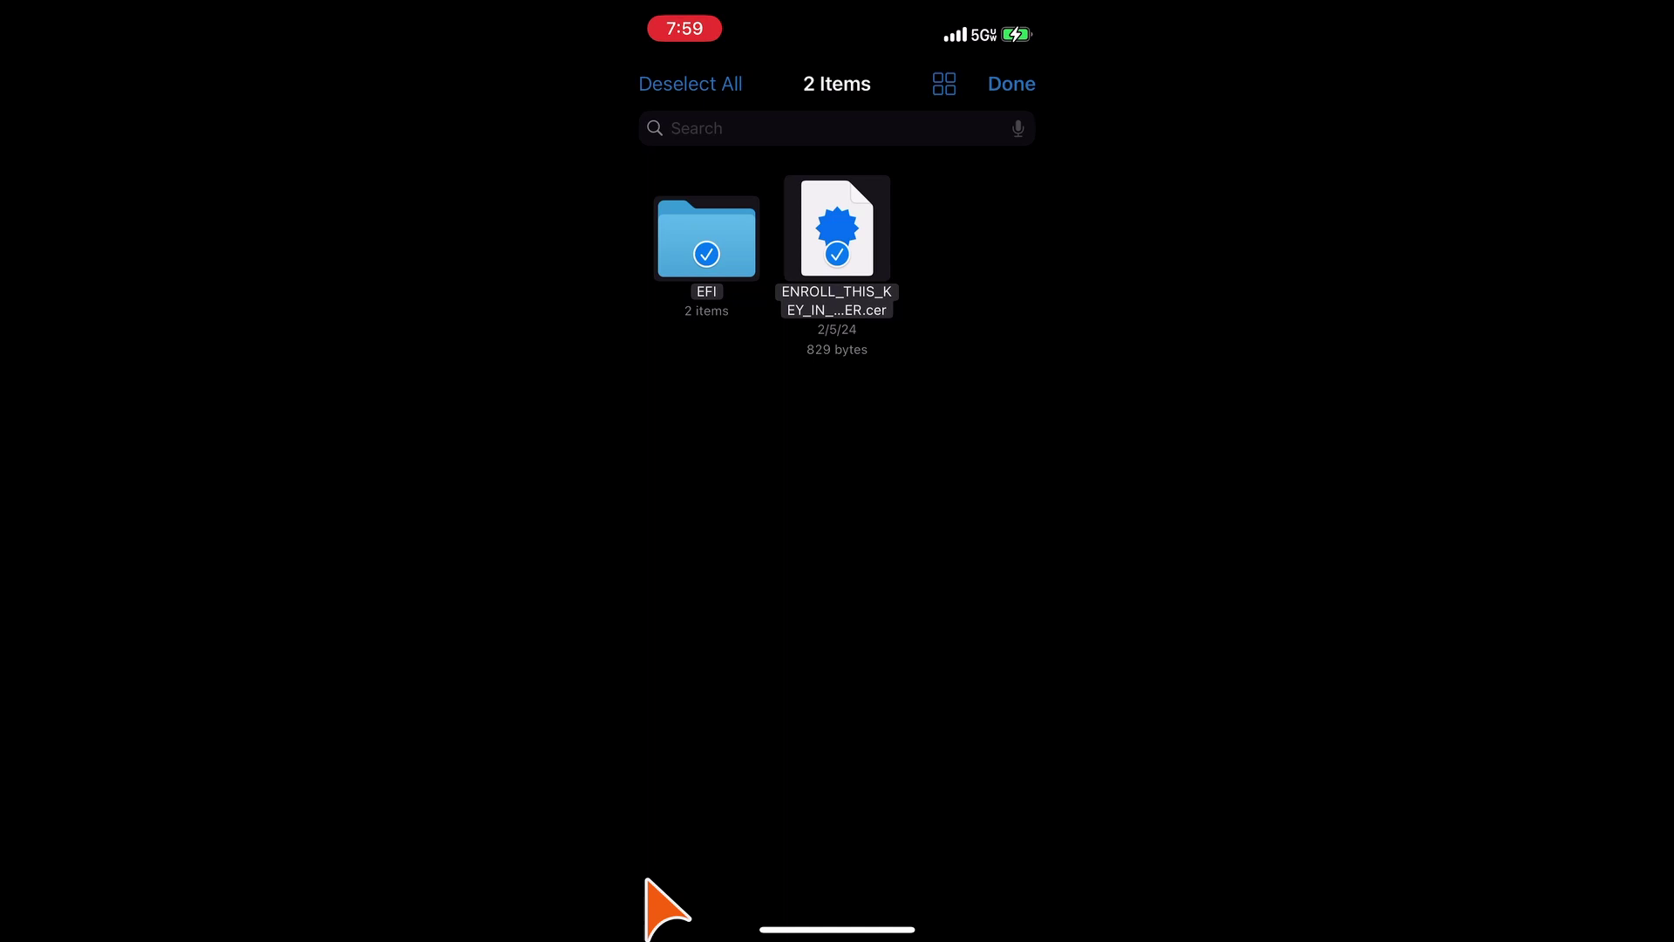
click(850, 700)
click(1011, 84)
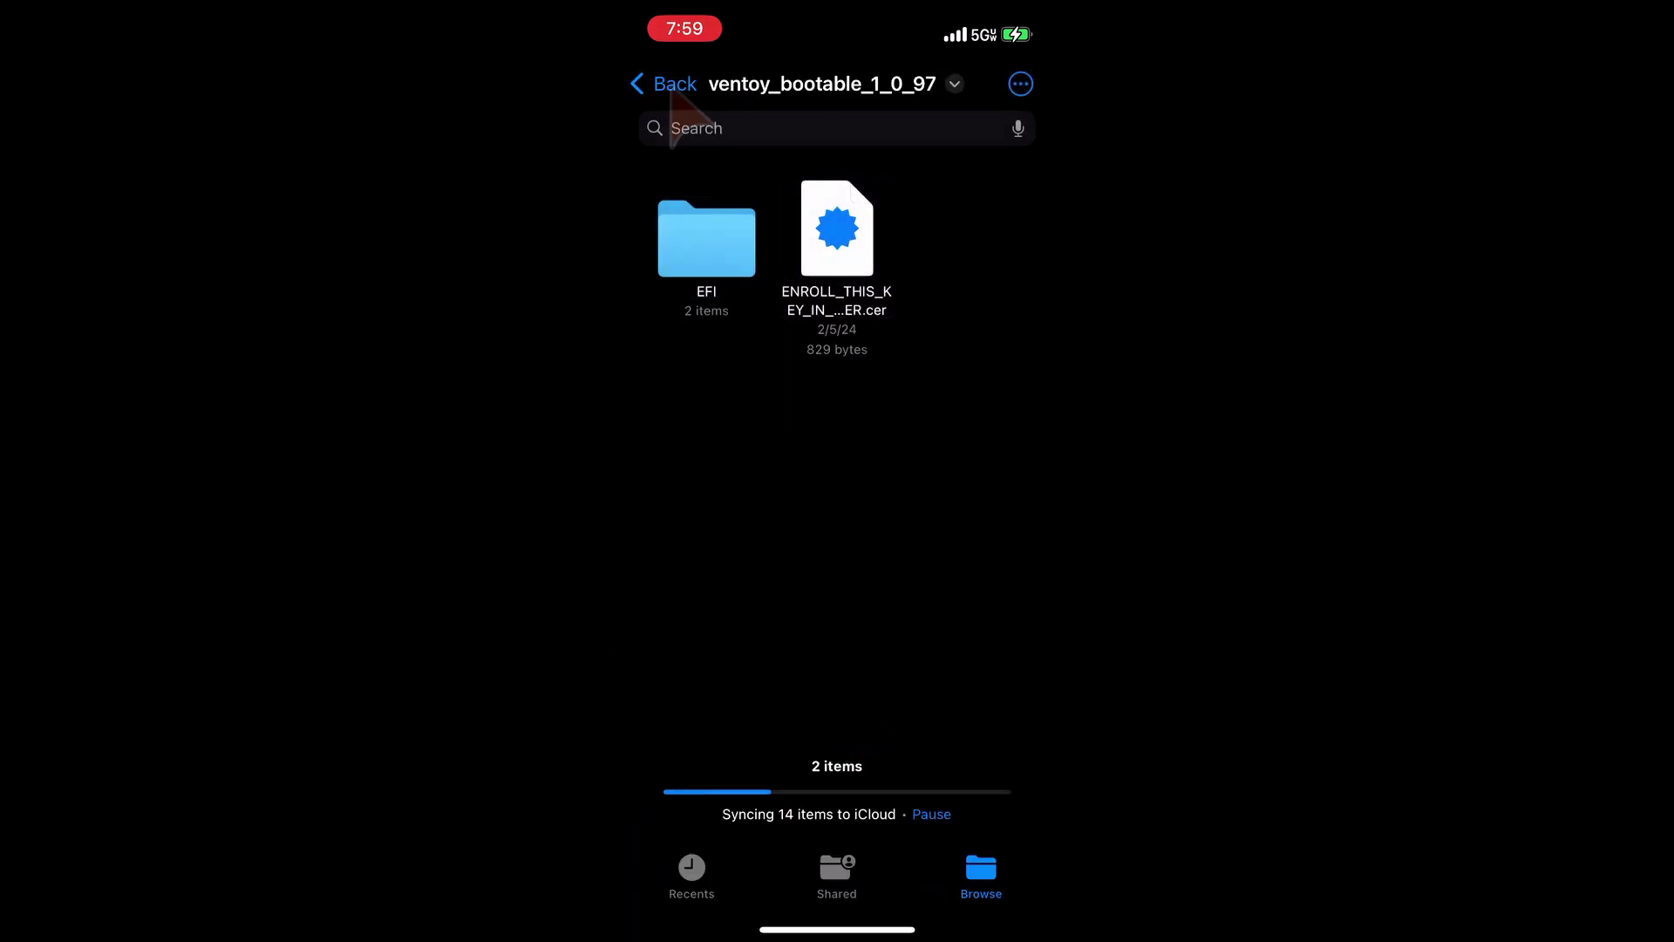
click(654, 84)
Step: Check the USB DISK drive's details, noting its MS-DOS (FAT) format
click(681, 84)
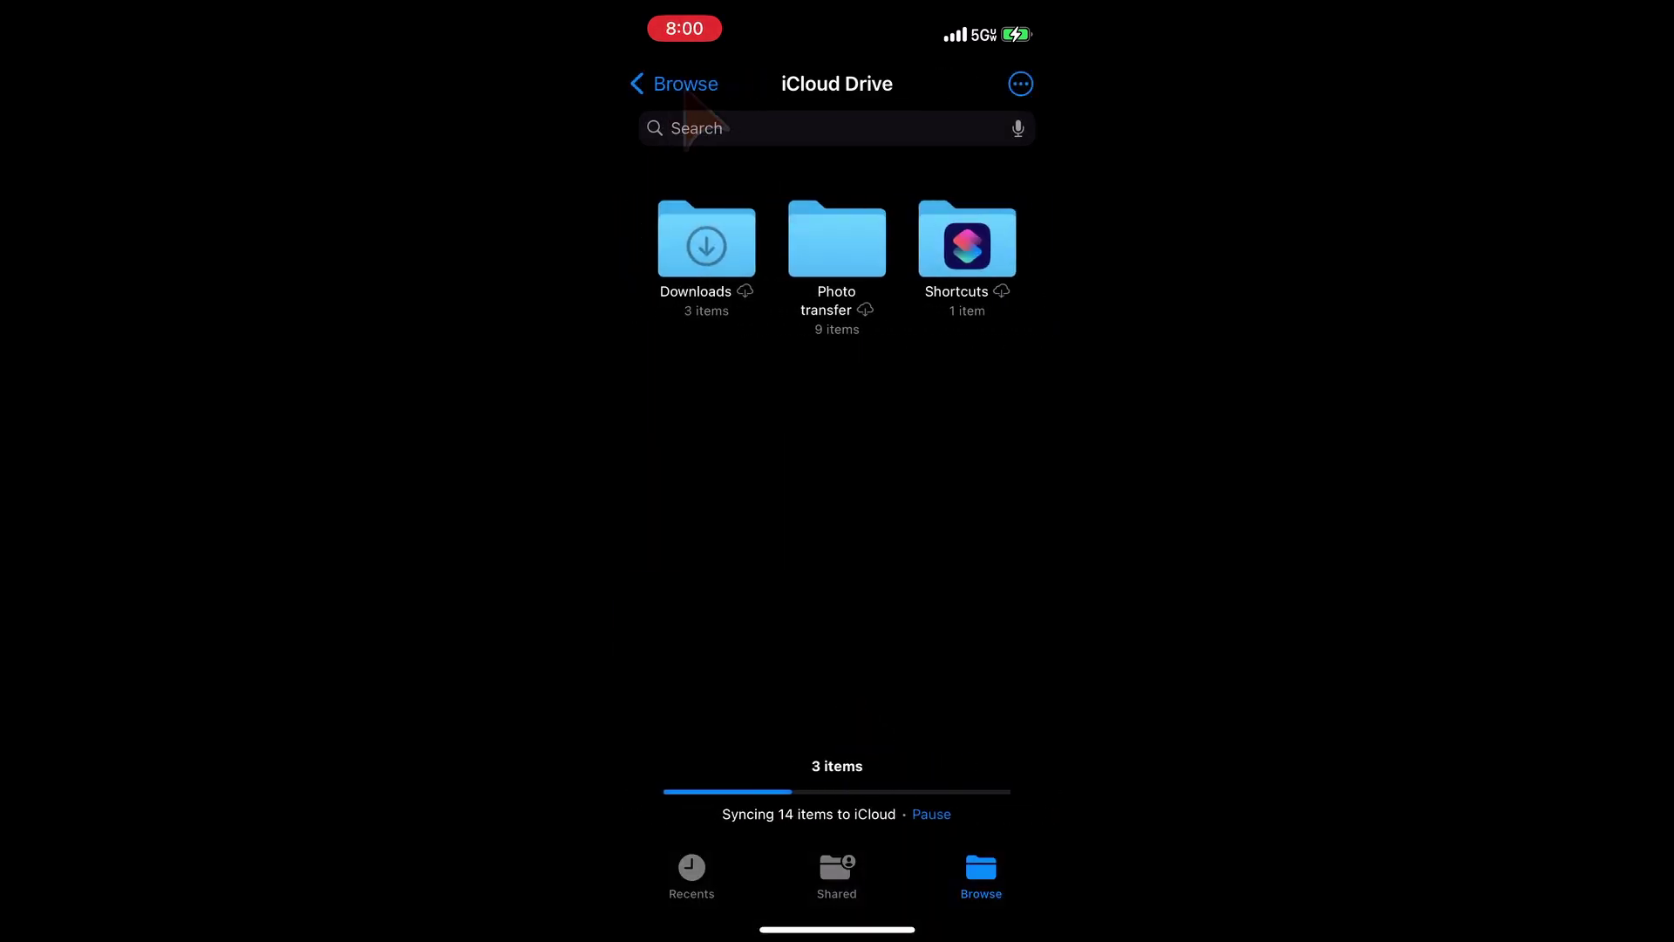
click(654, 84)
click(837, 384)
right_click(863, 384)
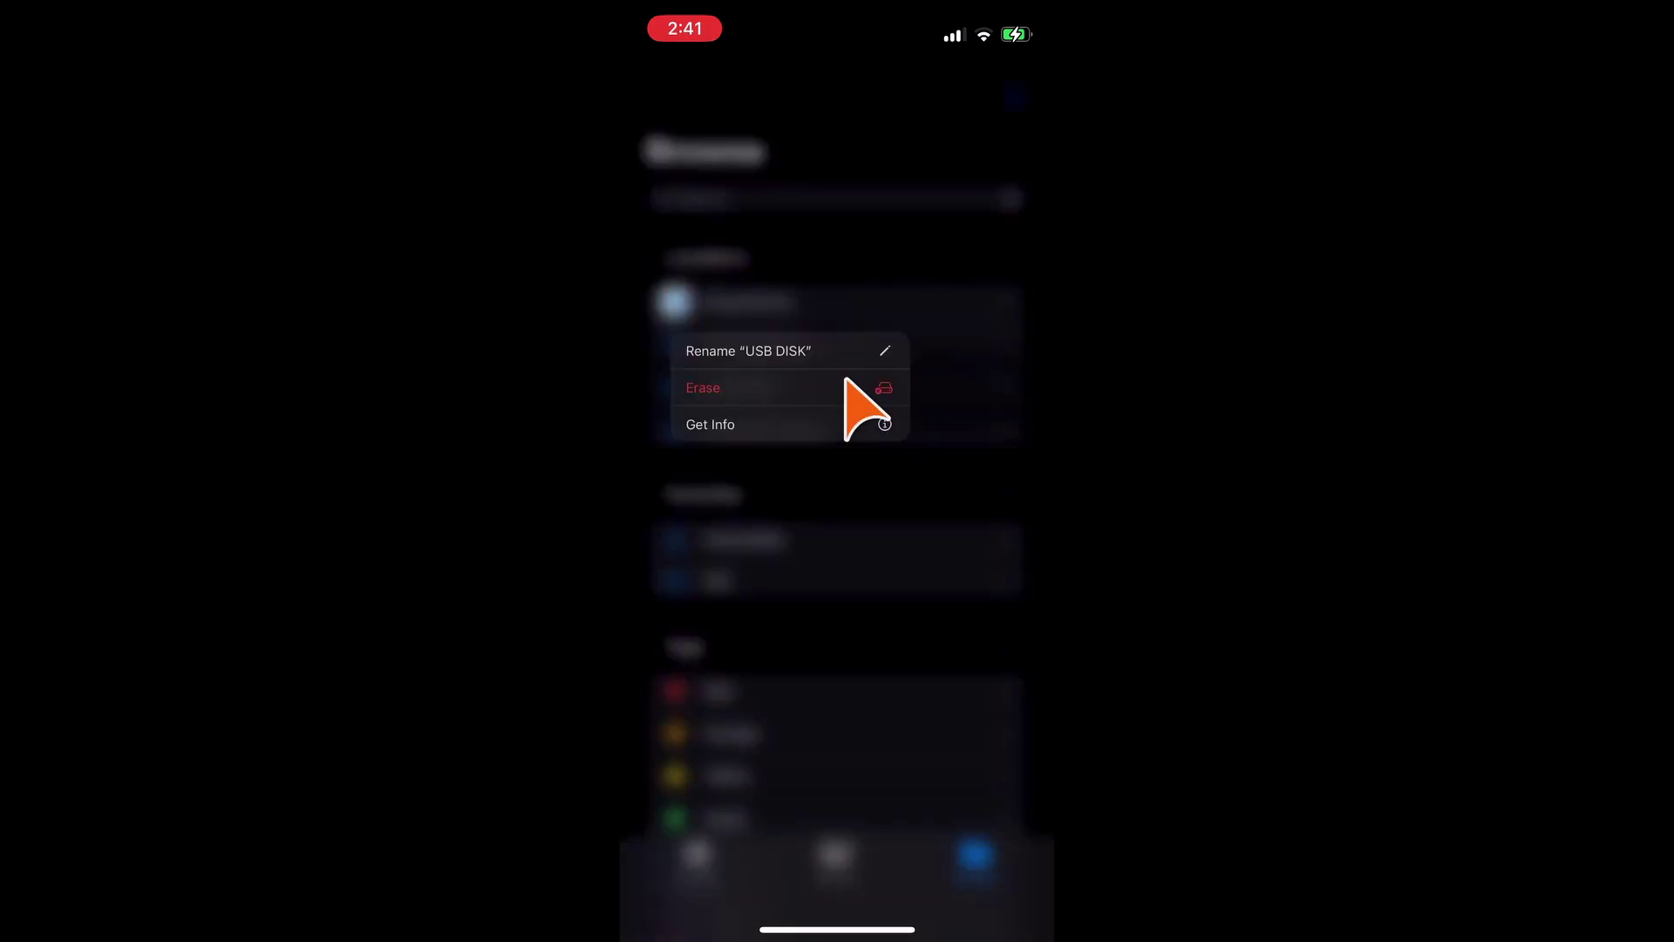
click(741, 536)
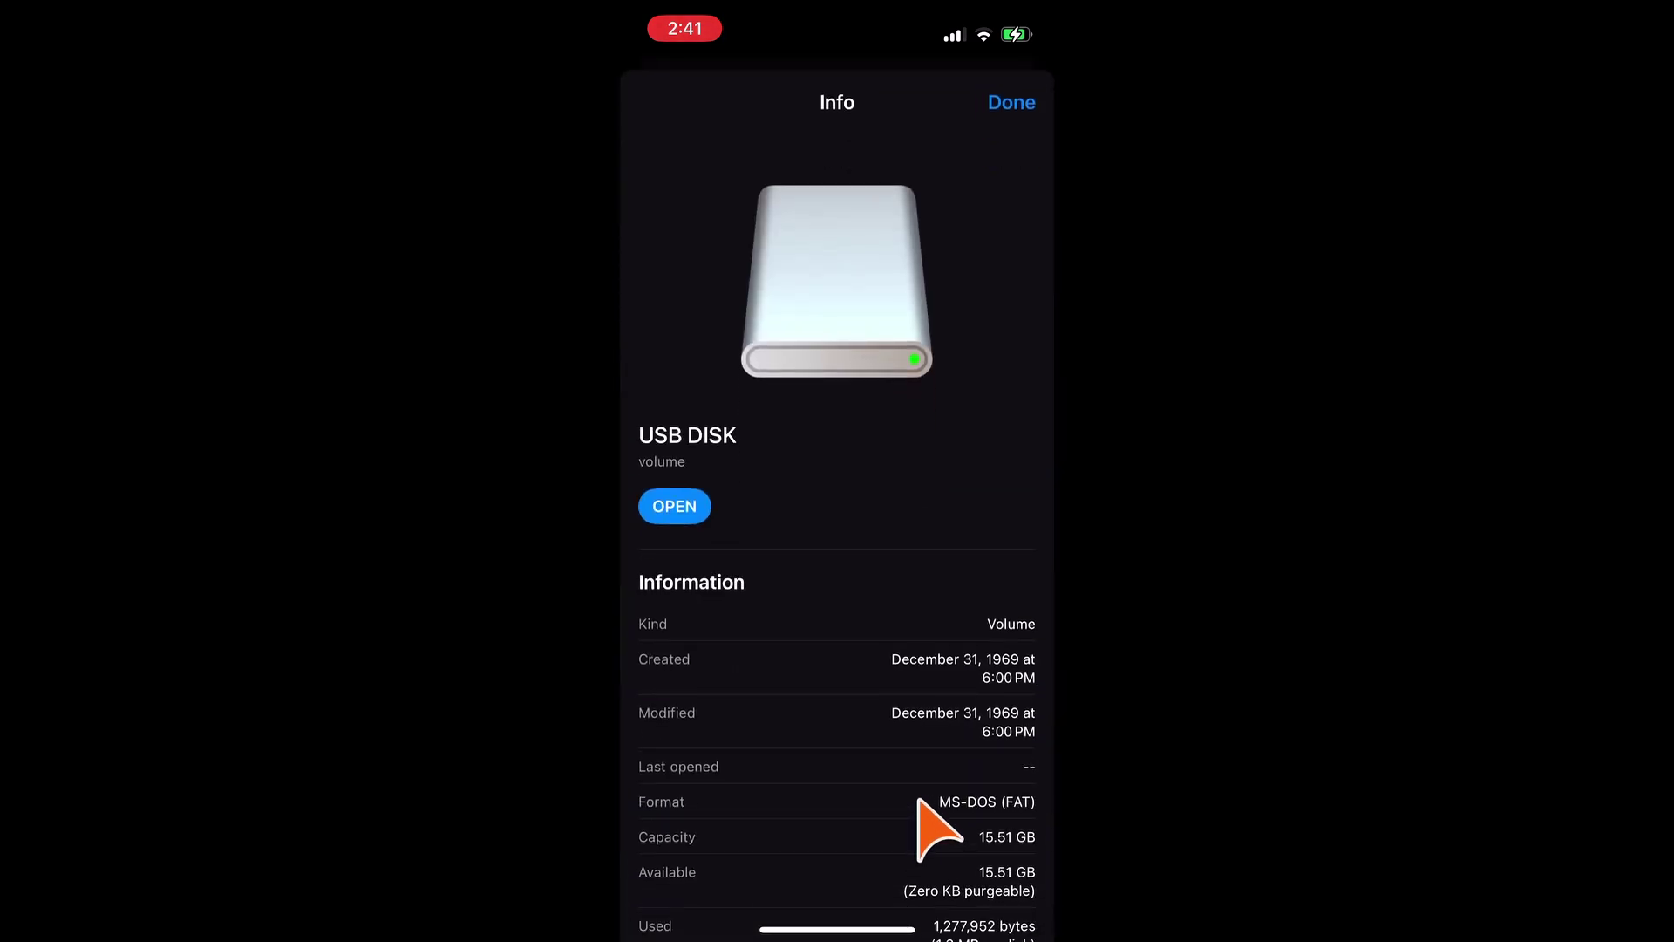
scroll(921, 806, down, 2)
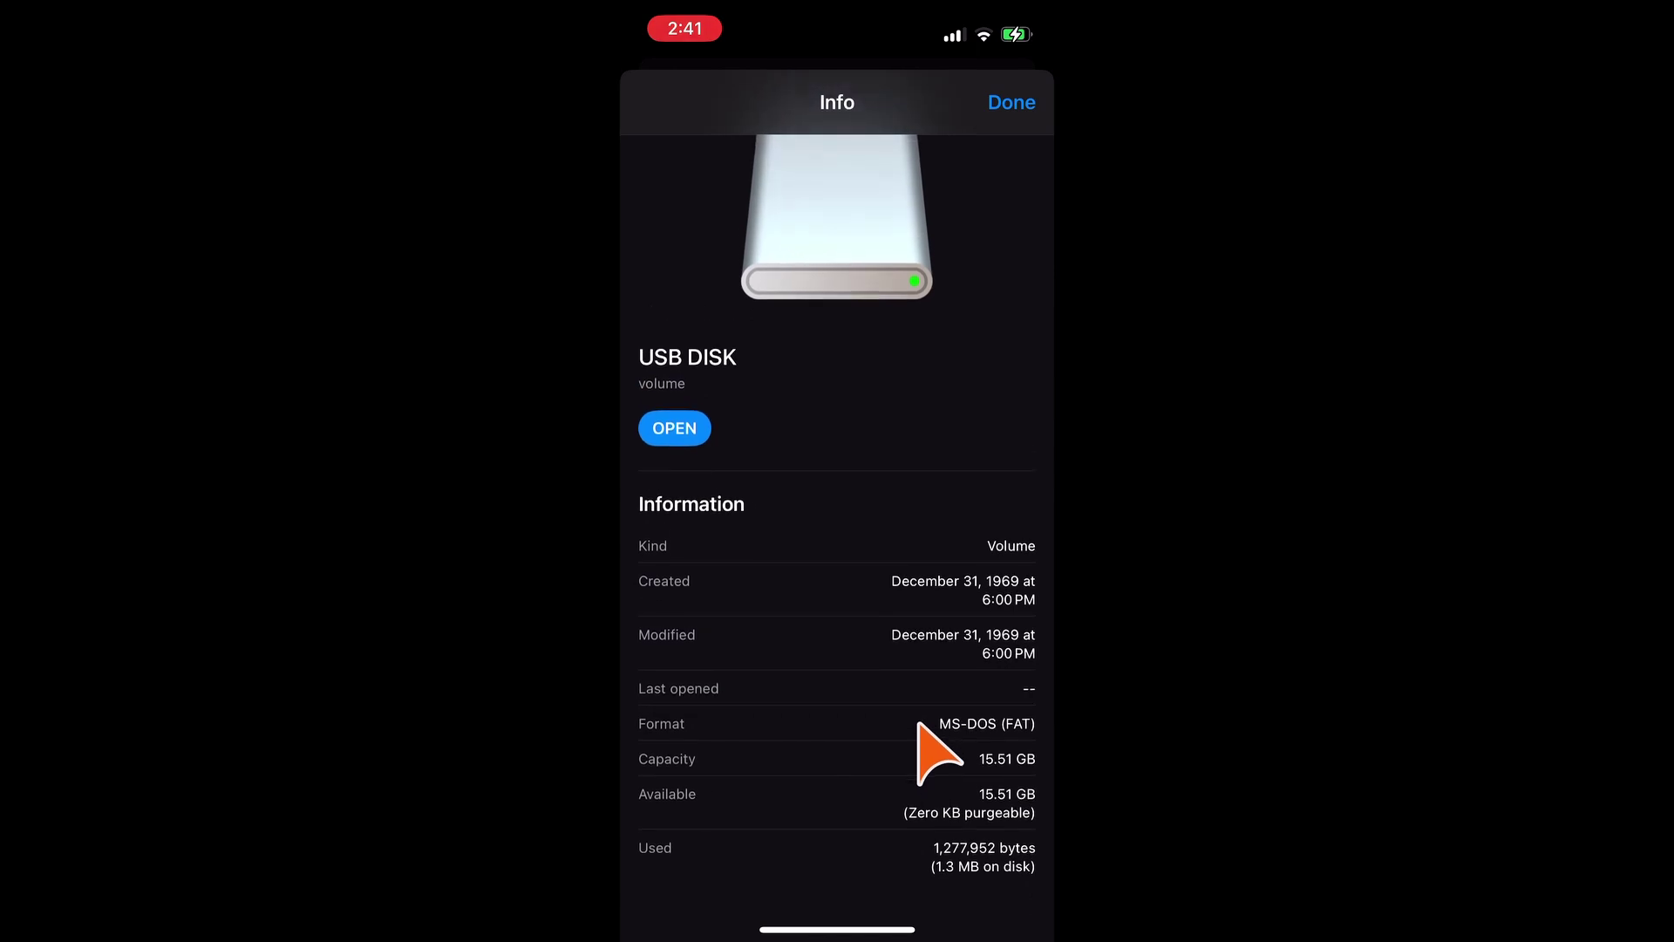
click(987, 723)
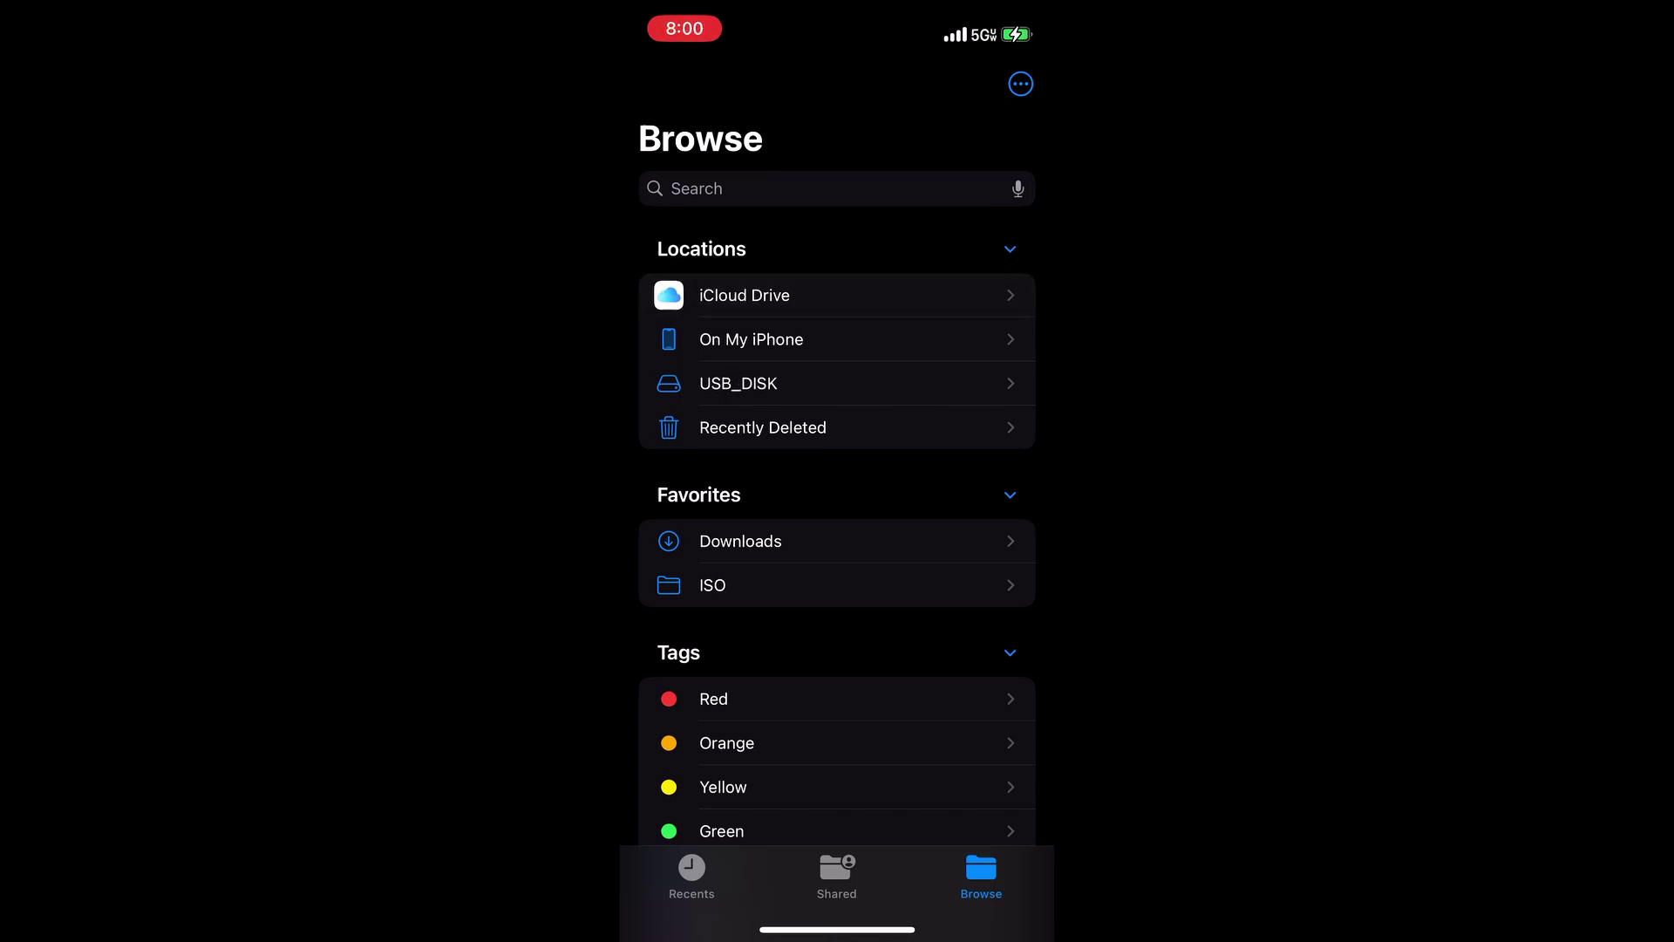
Step: Paste the EFI folder and certificate into the empty USB_DISK drive
click(850, 383)
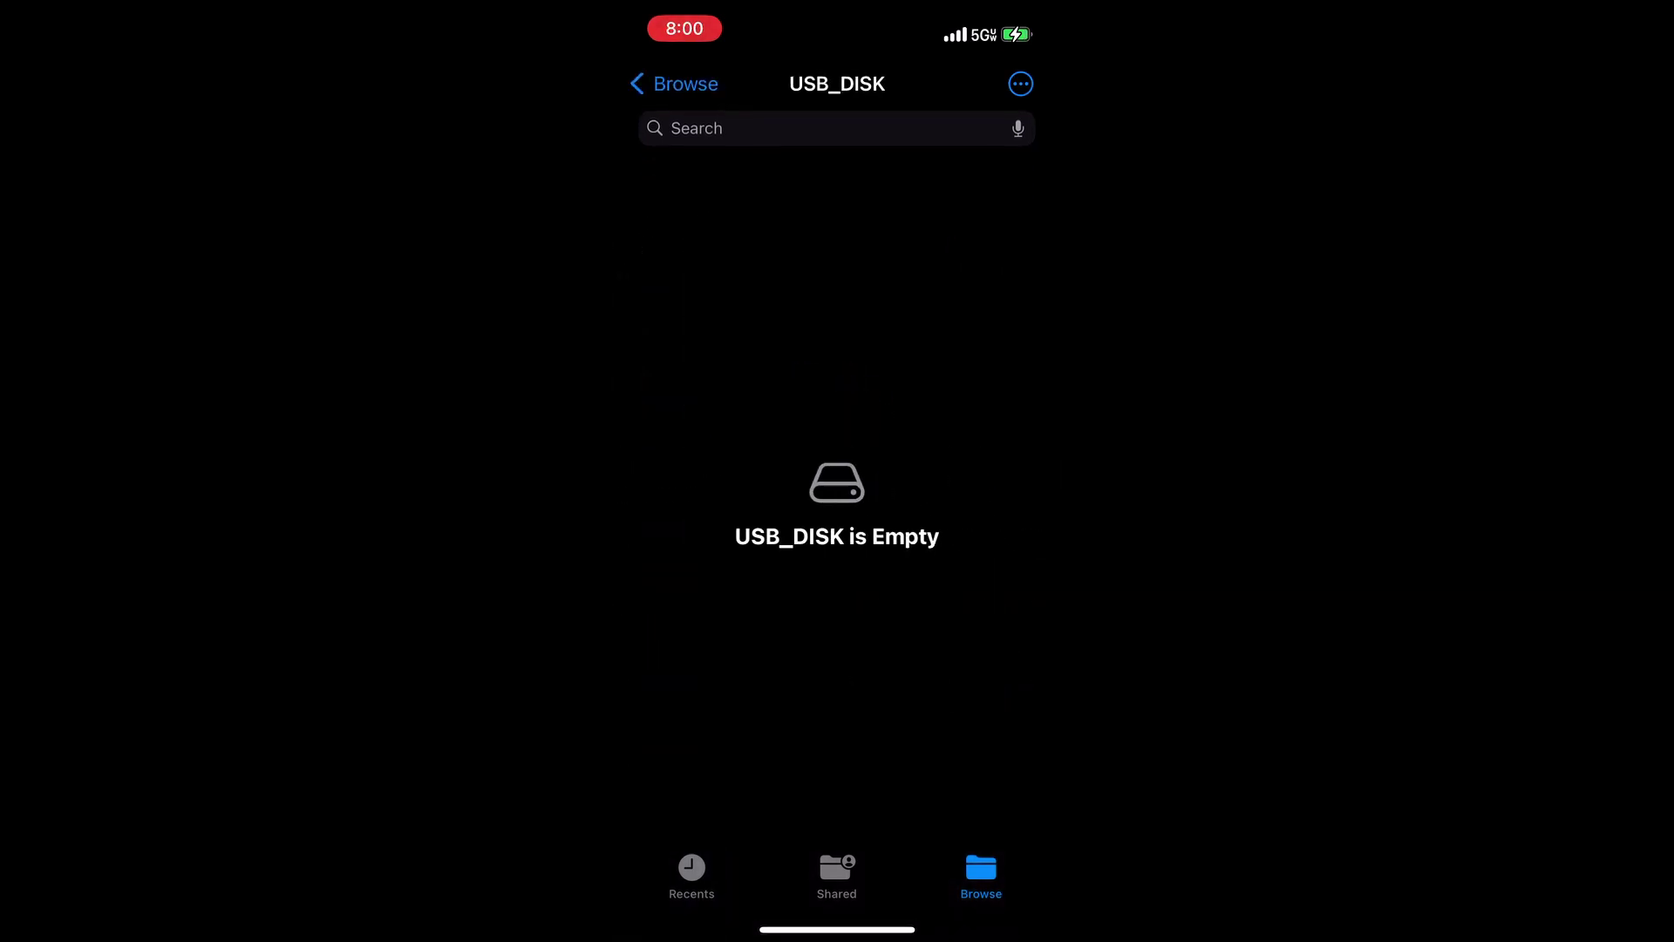
right_click(787, 685)
click(864, 537)
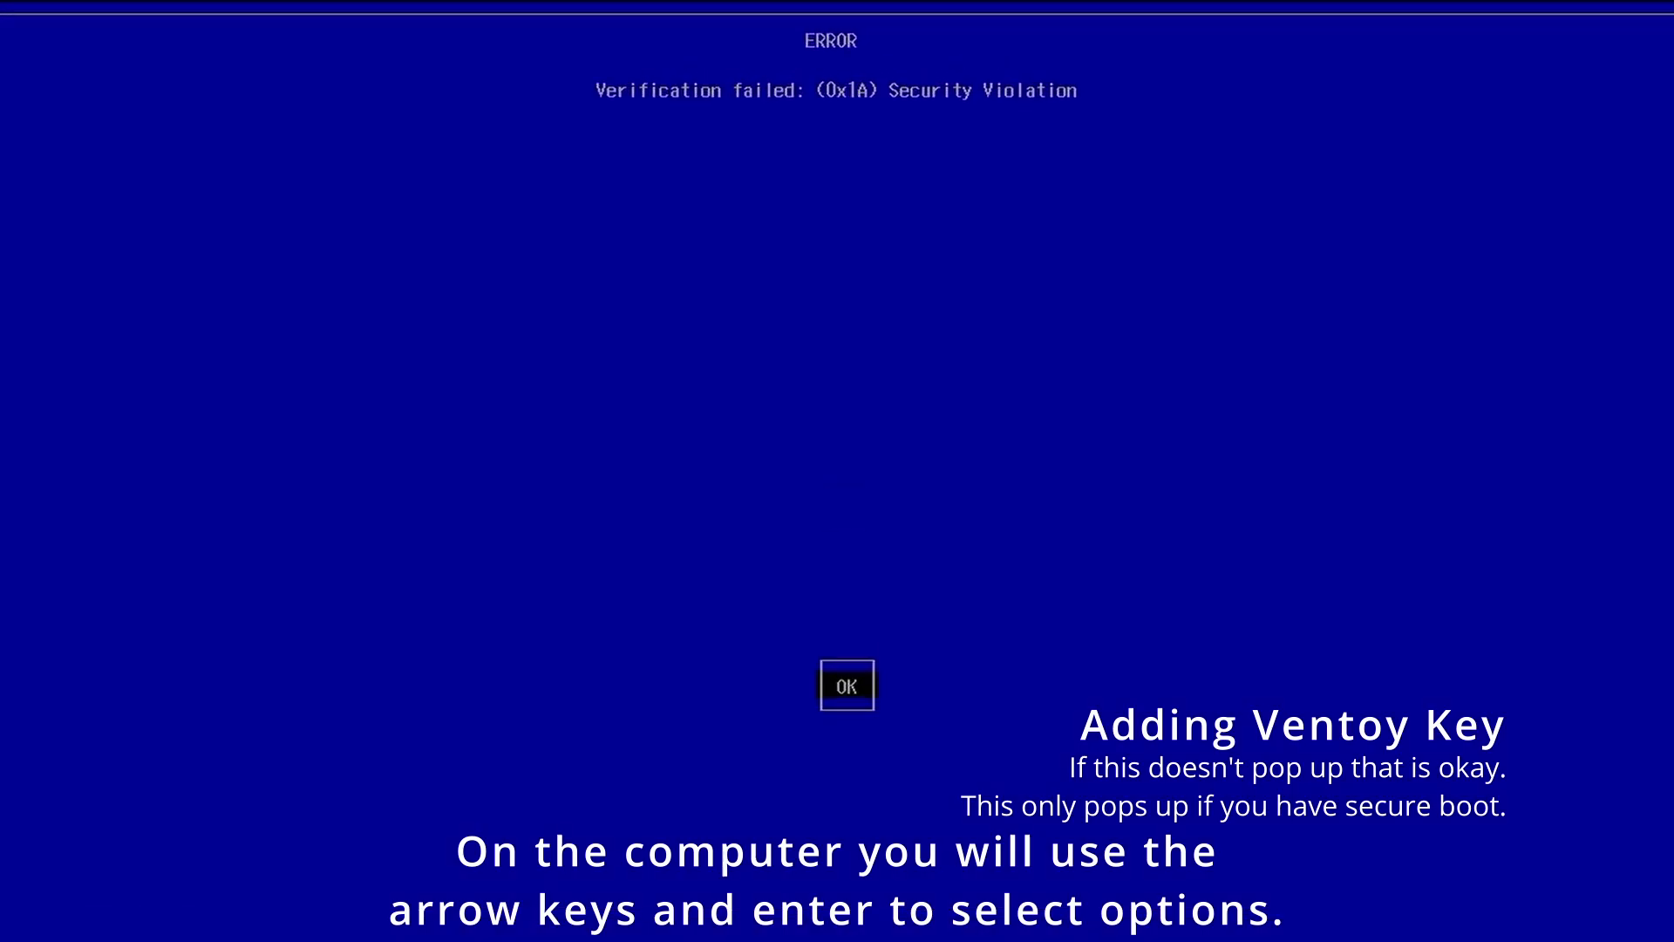
Step: Dismiss the Security Violation, enter MOK management and pick the Ventoy .cer on USB_DISK for enrollment
key(Return)
key(Return)
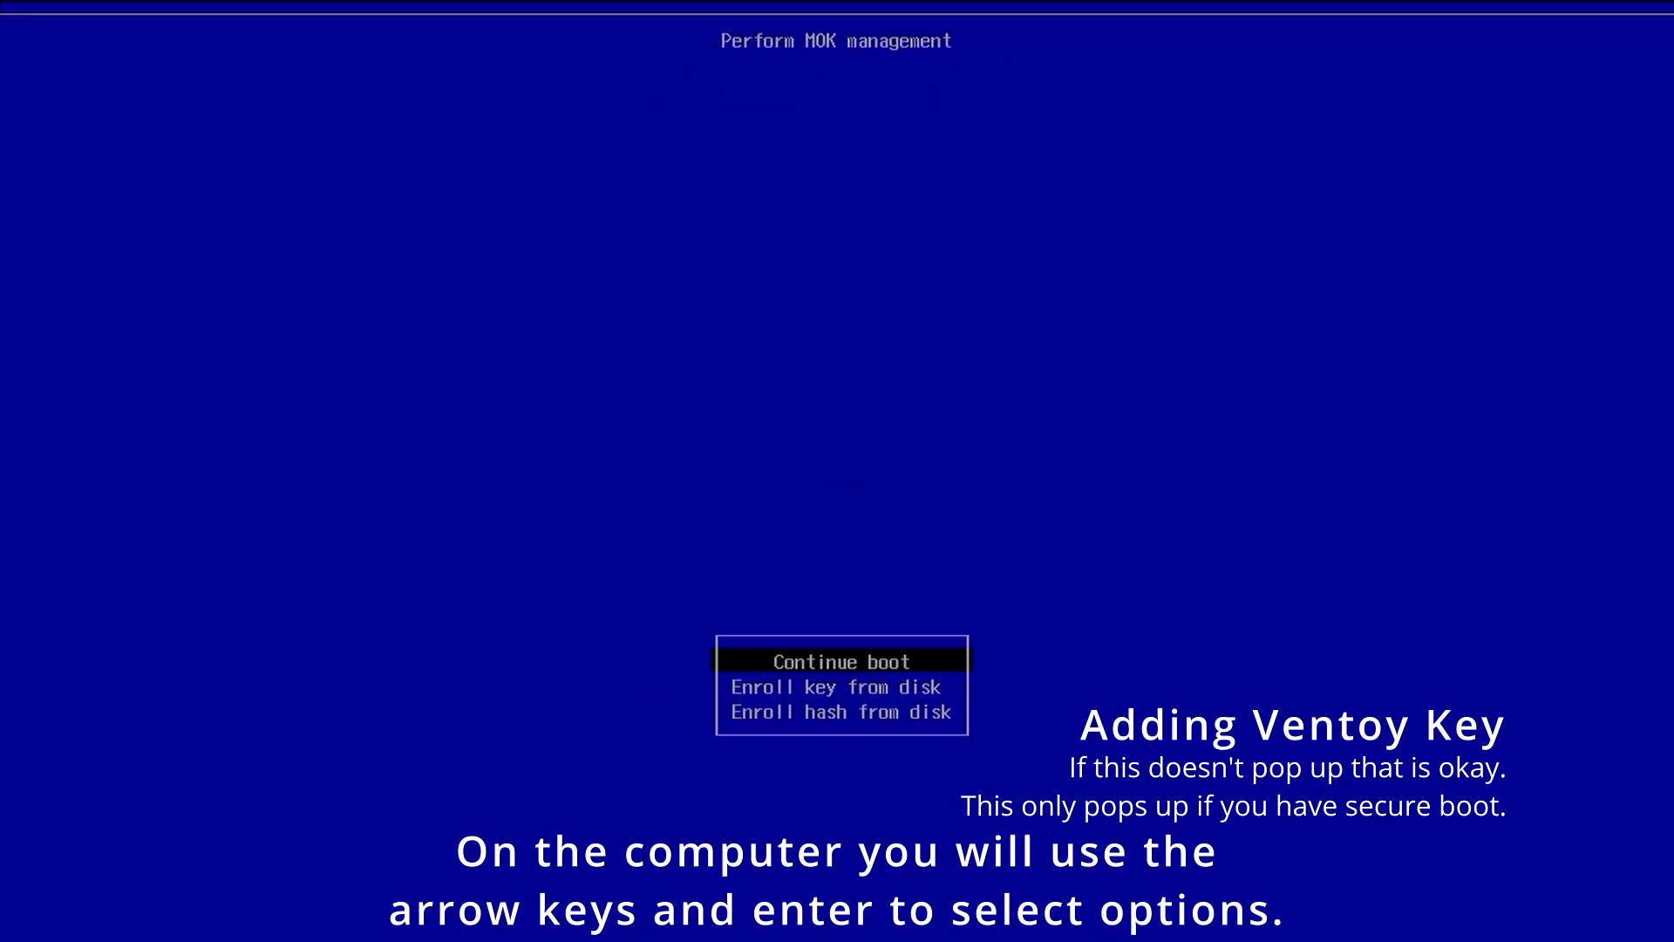
key(Down)
key(Return)
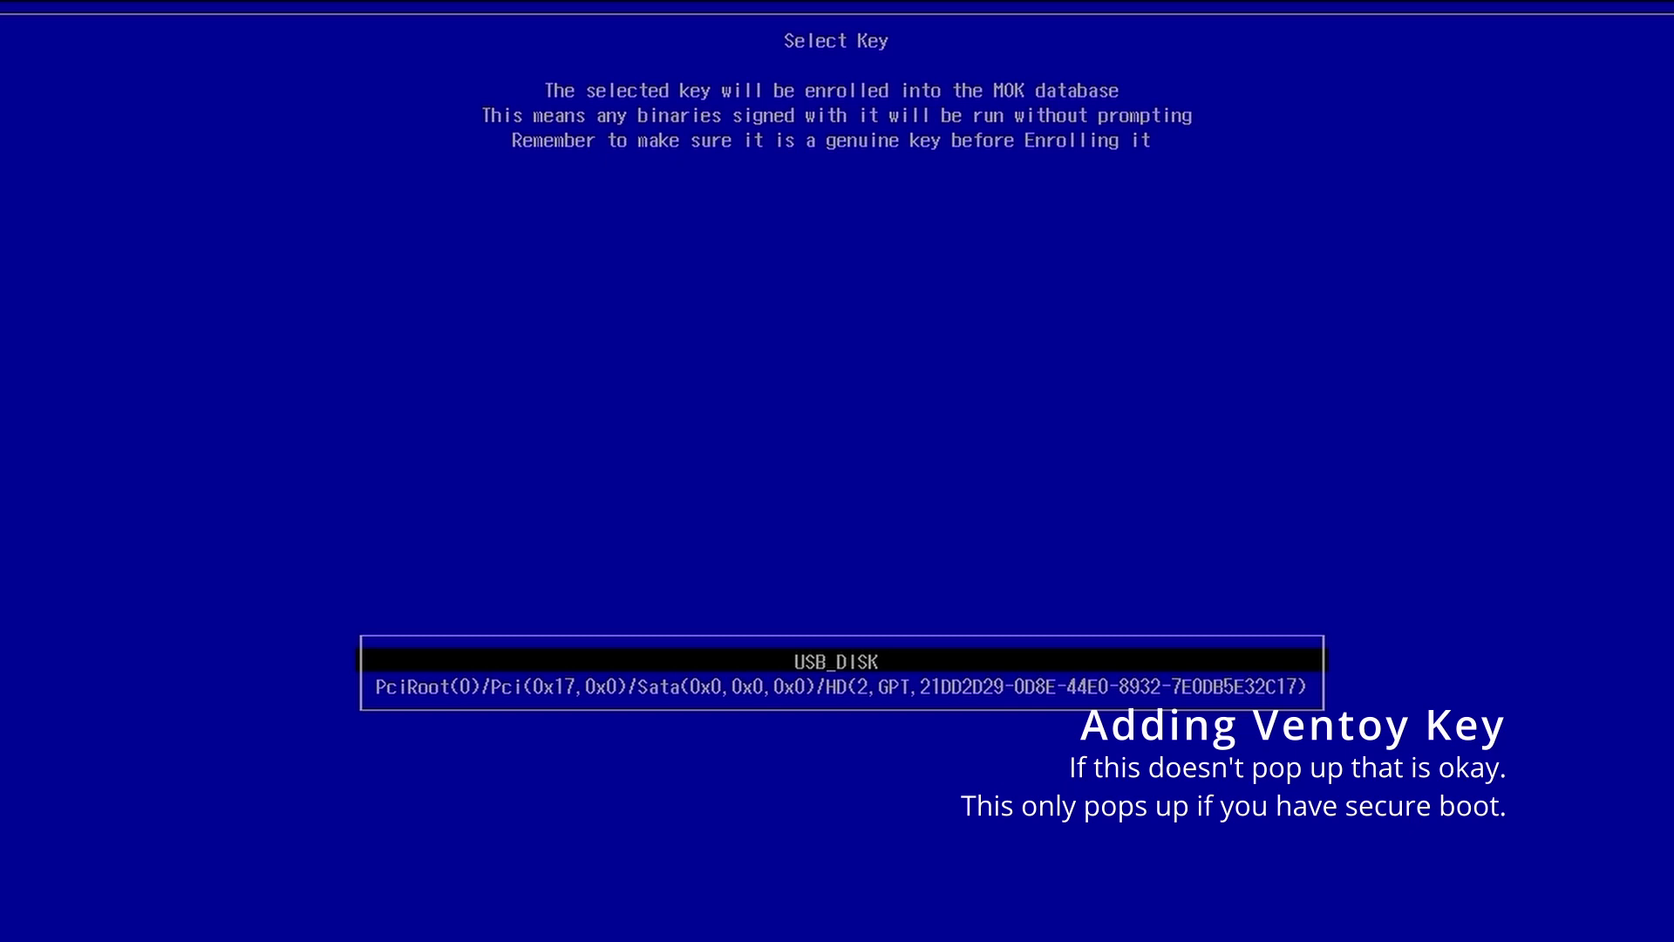
key(Return)
key(Down)
key(Down)
key(Return)
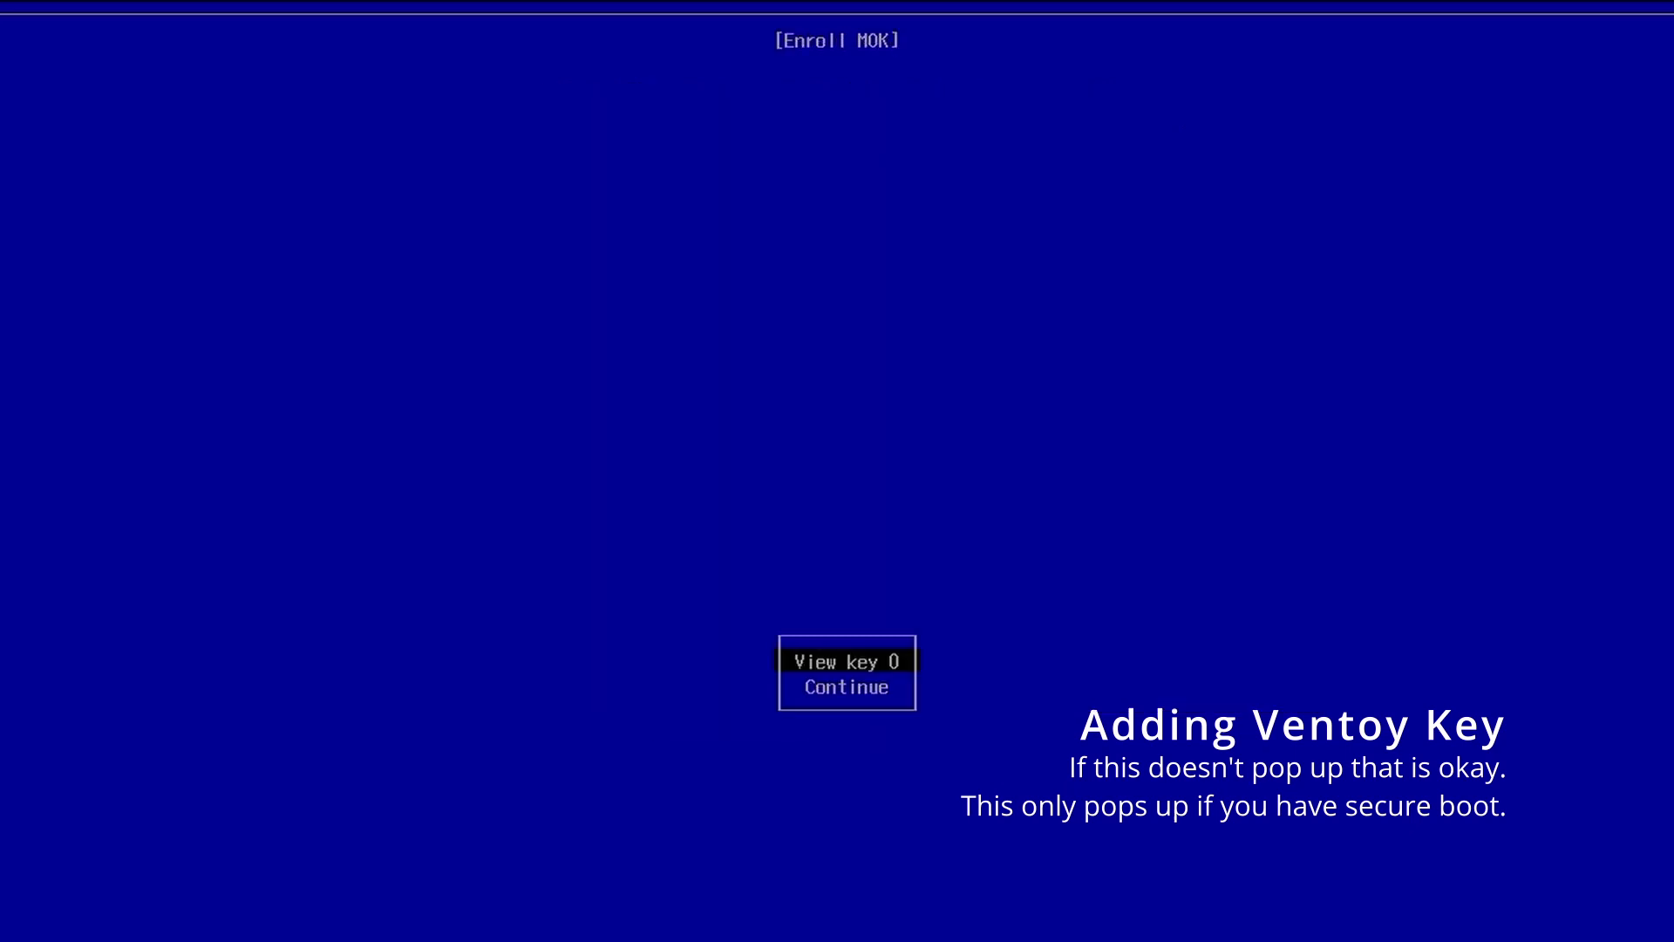
key(Down)
key(Return)
key(Return)
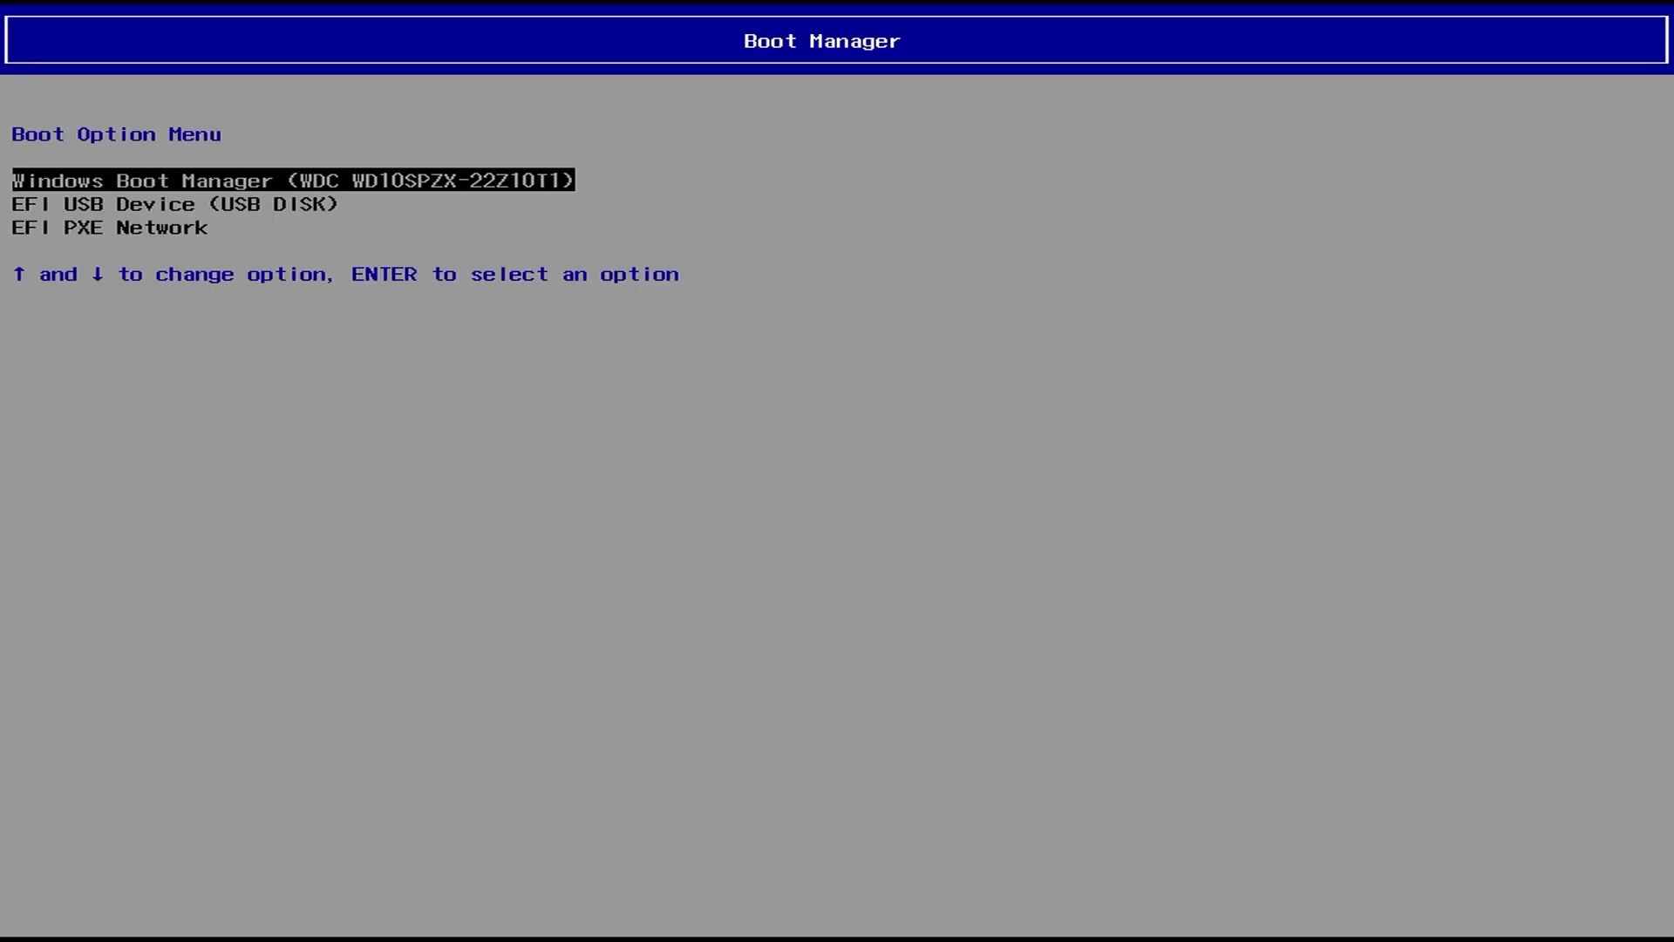
Step: Select EFI USB Device (USB DISK) and boot it to launch Ventoy2Disk
key(Down)
key(Return)
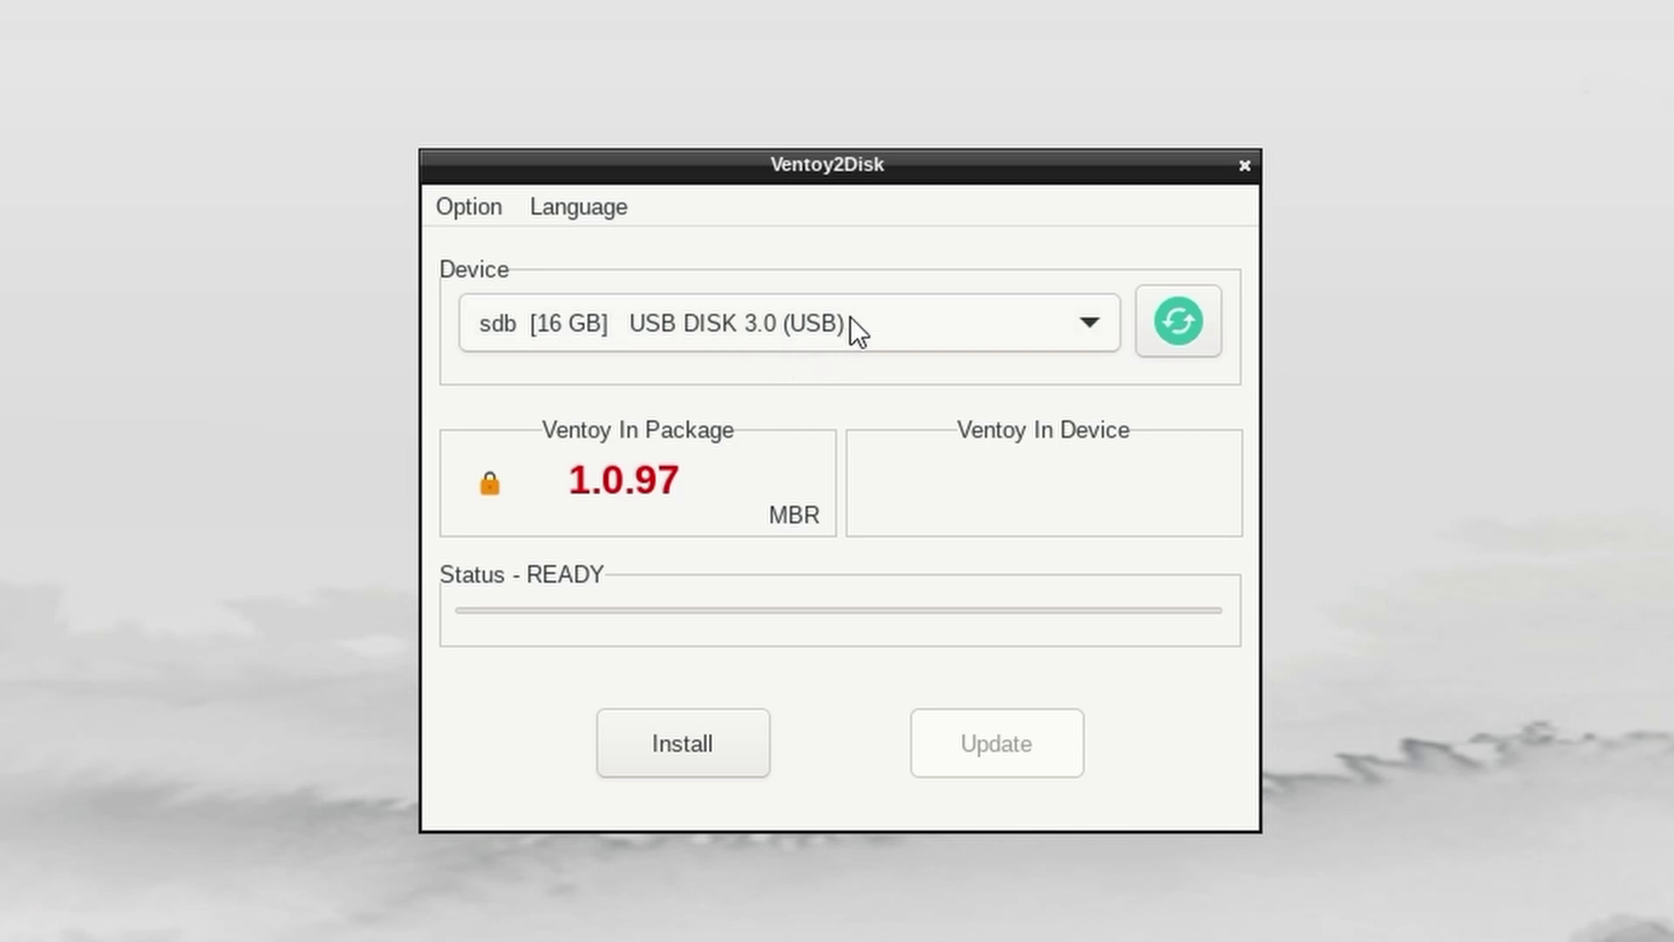
Step: Install Ventoy 1.0.97 on the 16 GB USB disk, confirming both data-loss warnings and the success message
click(476, 216)
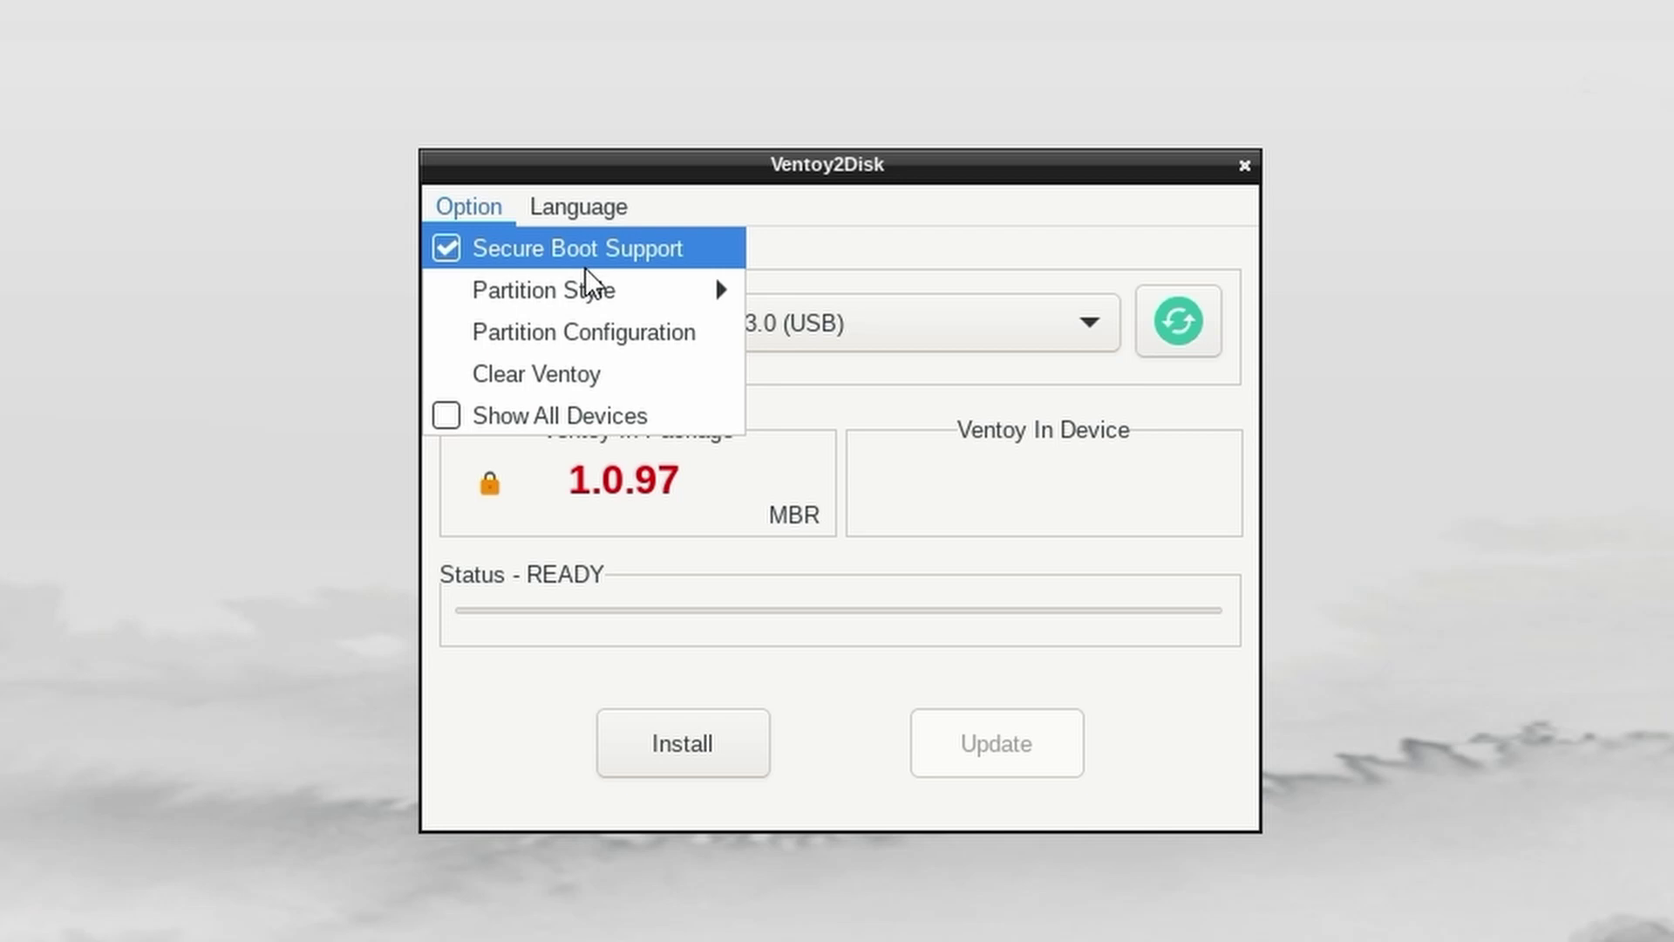
mouse_move(575, 291)
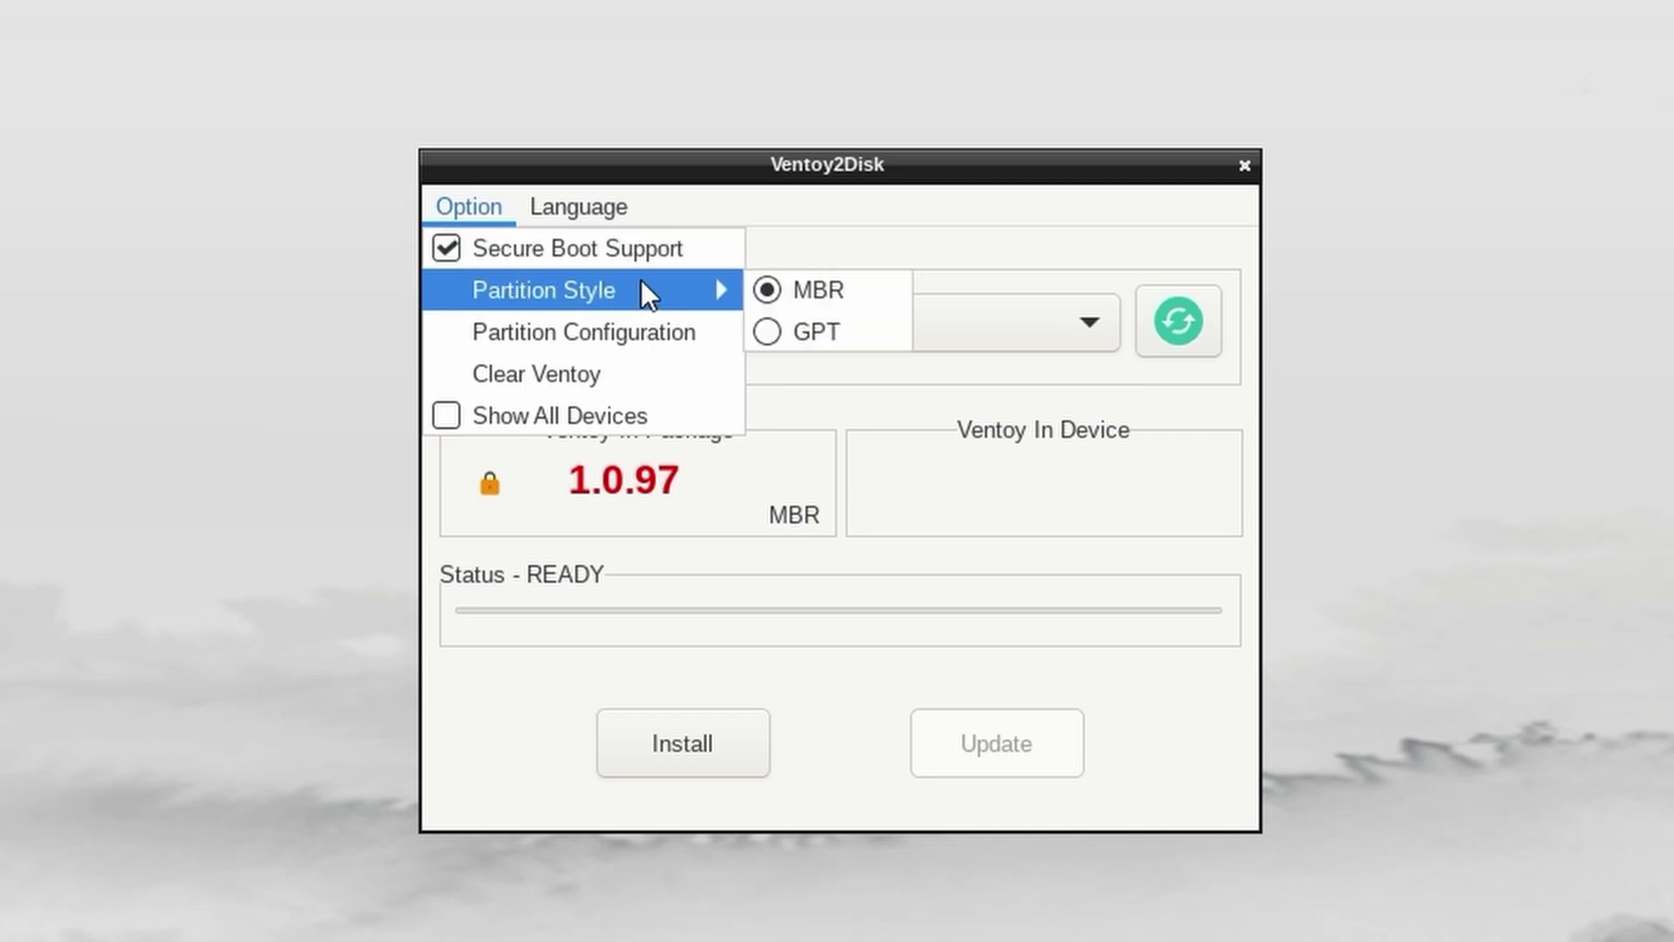
click(755, 603)
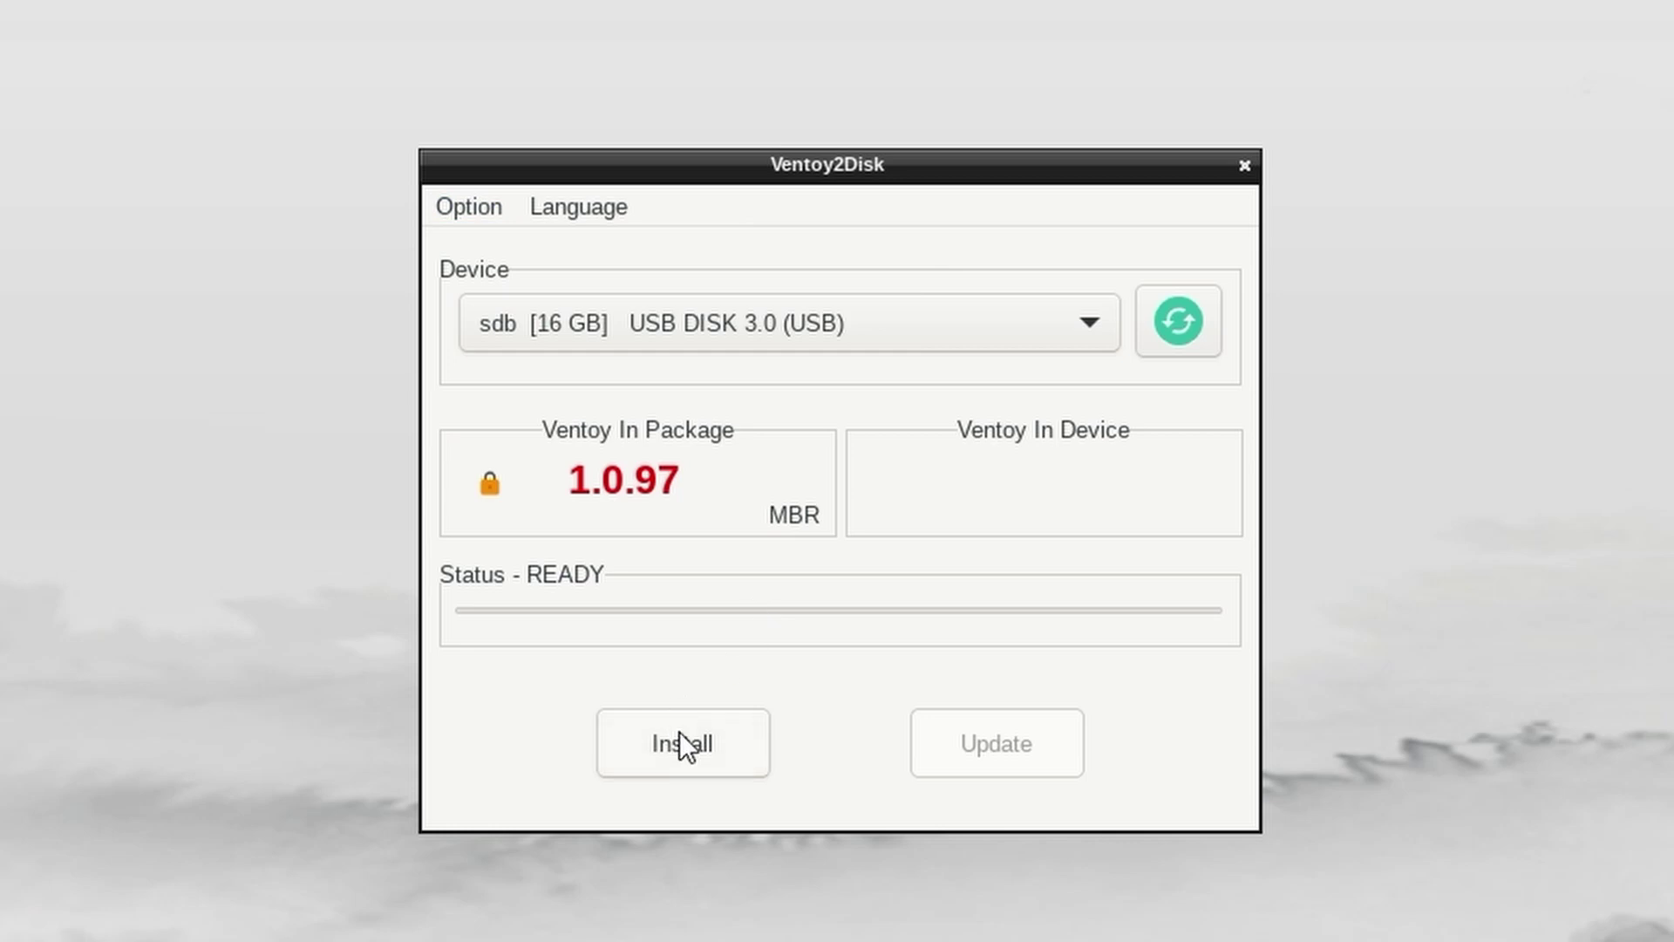
click(682, 726)
click(1066, 561)
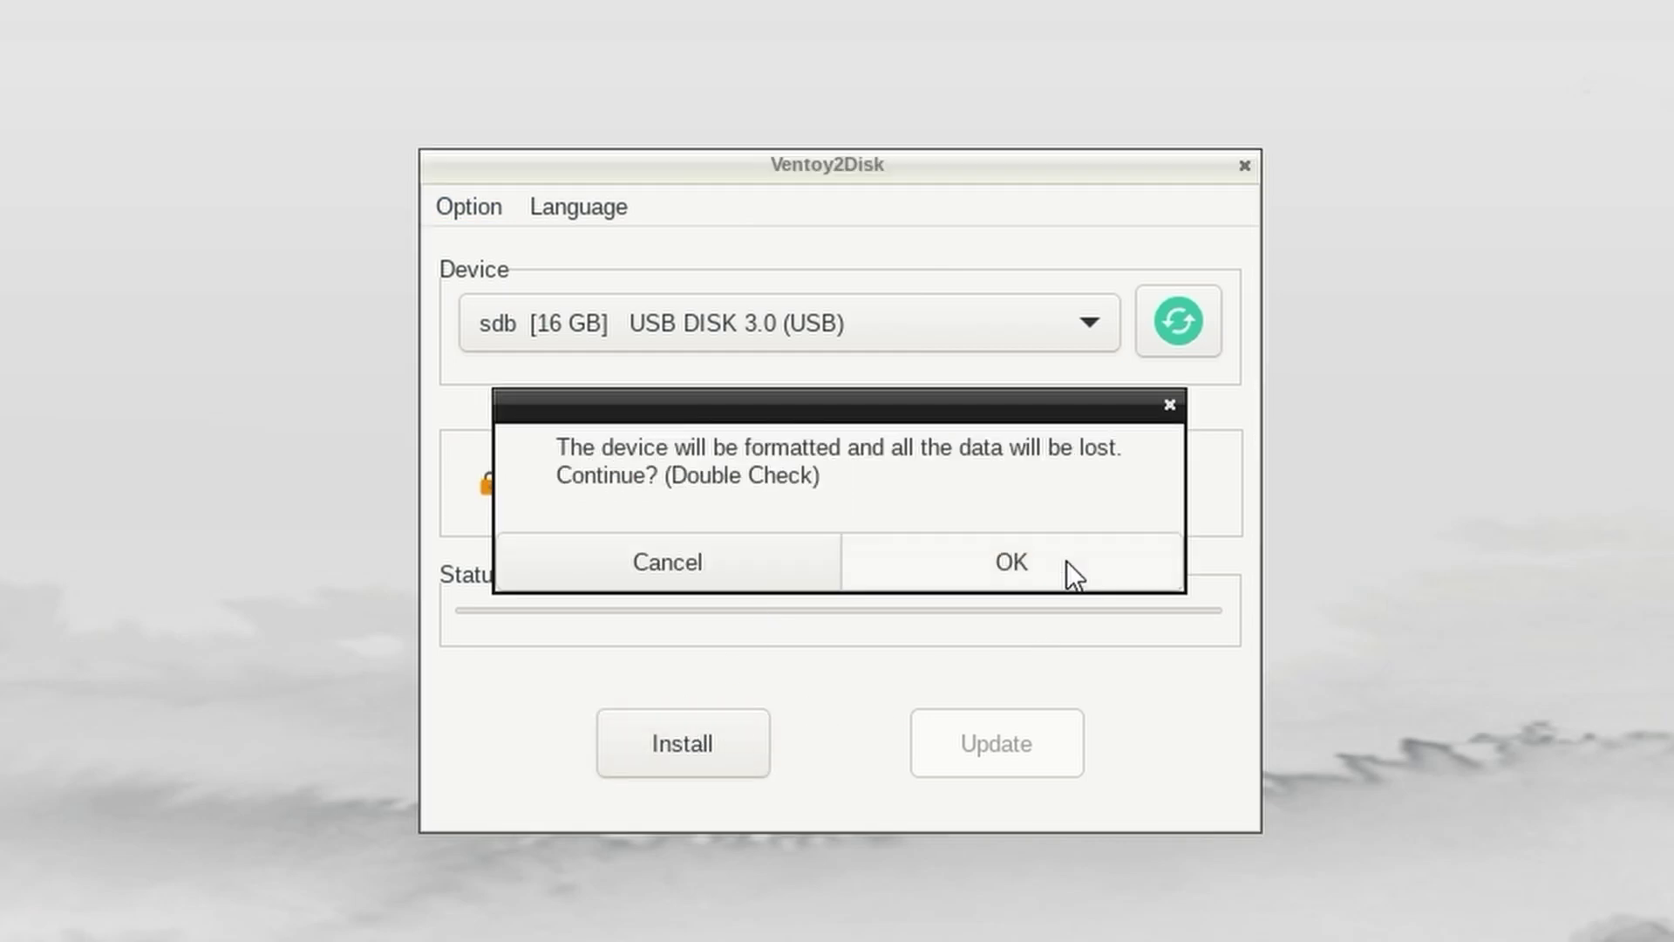
click(1067, 561)
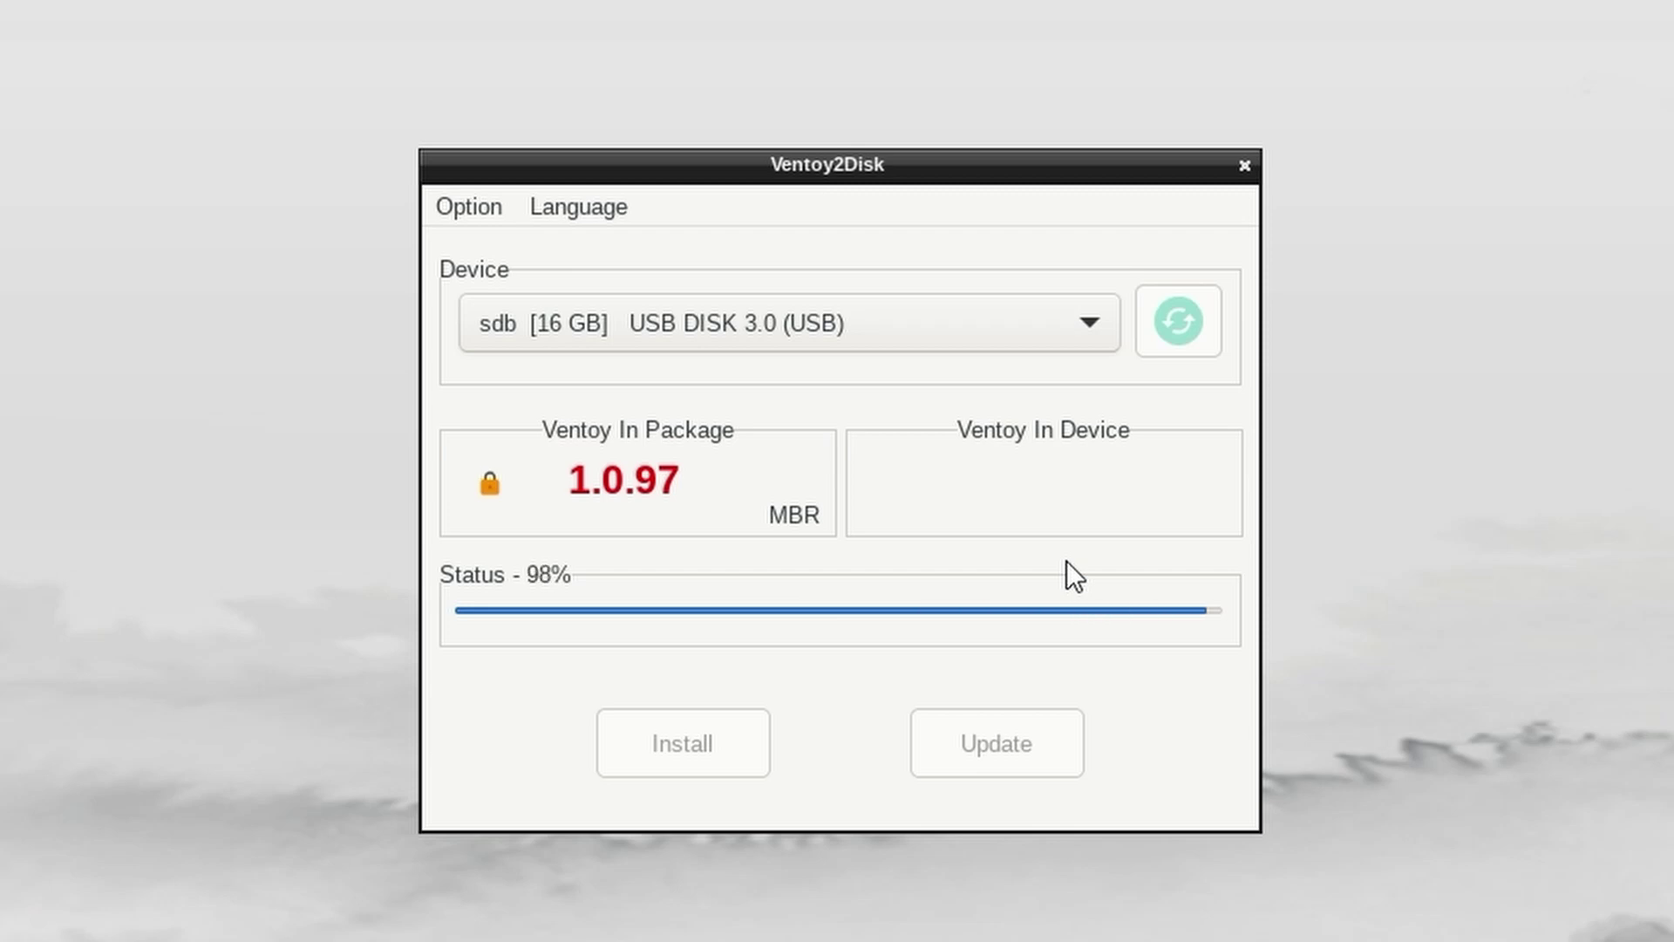
click(1066, 561)
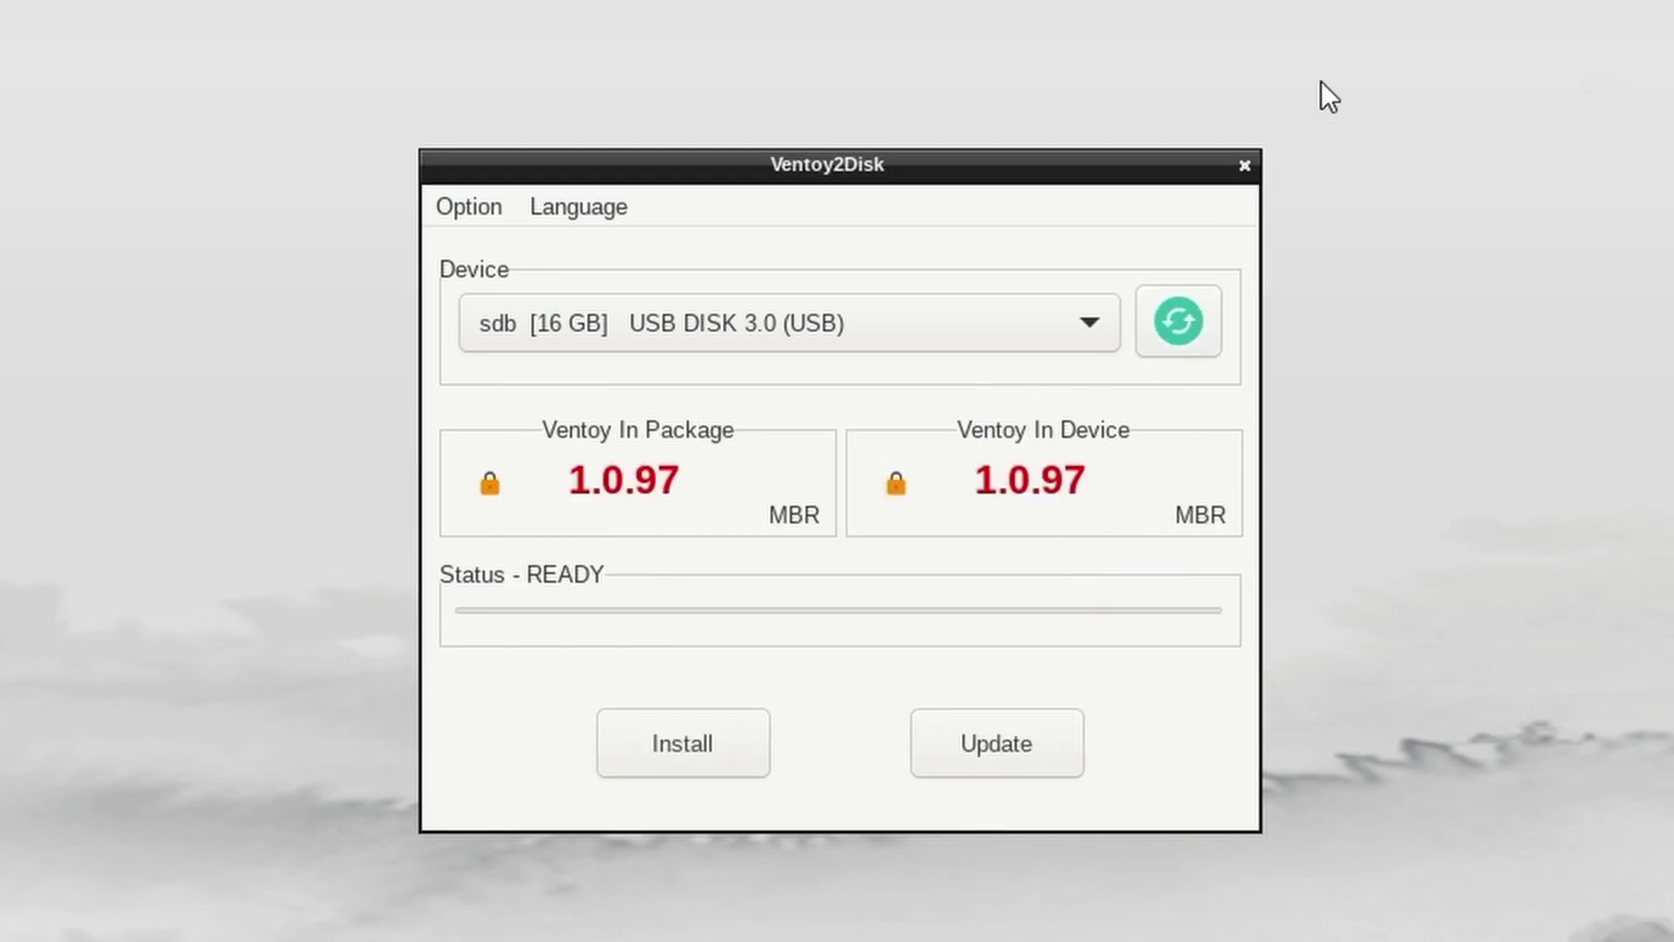
click(432, 206)
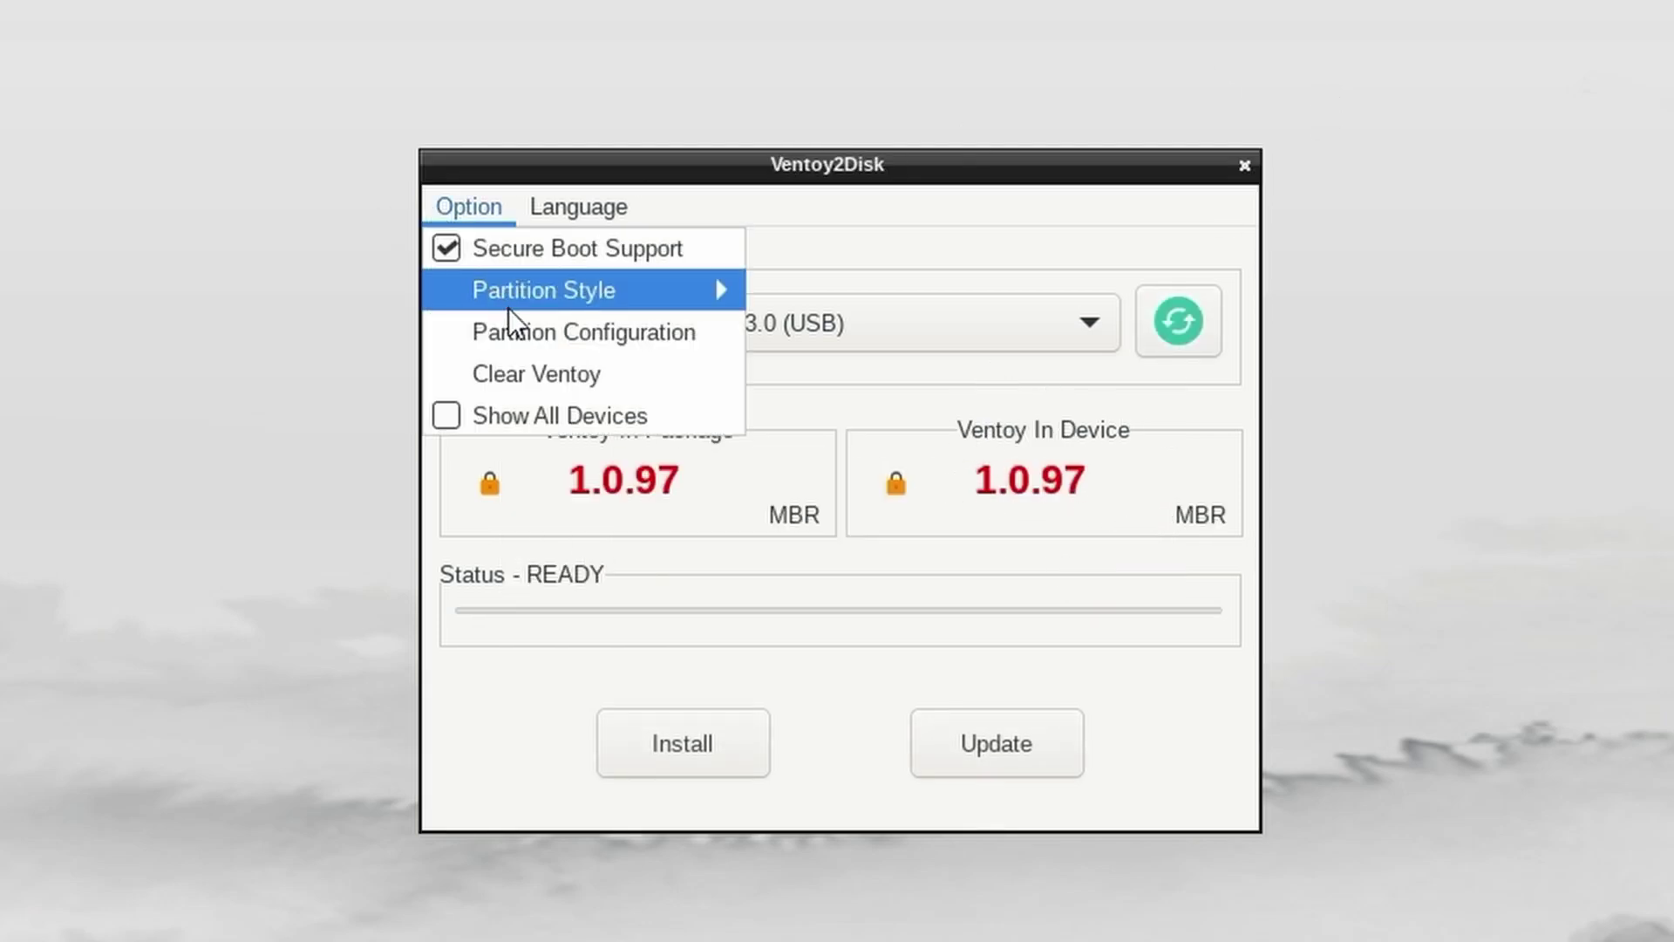
click(904, 213)
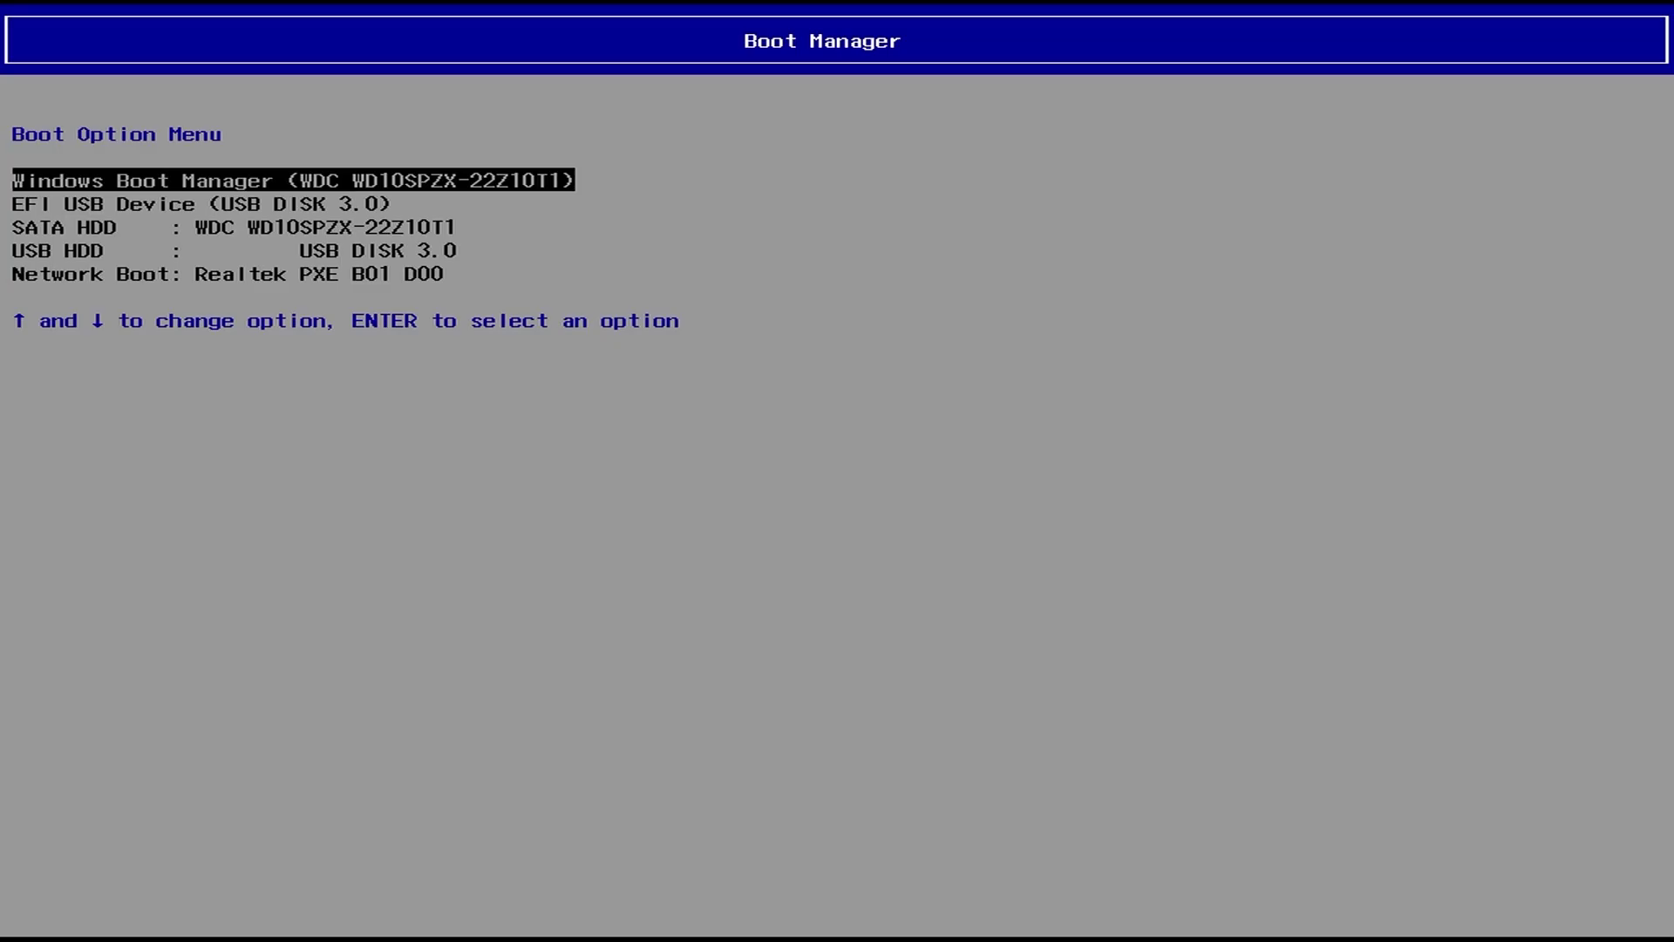
Step: Select EFI USB Device (USB DISK 3.0) and boot into Ventoy's menu
key(Down)
key(Return)
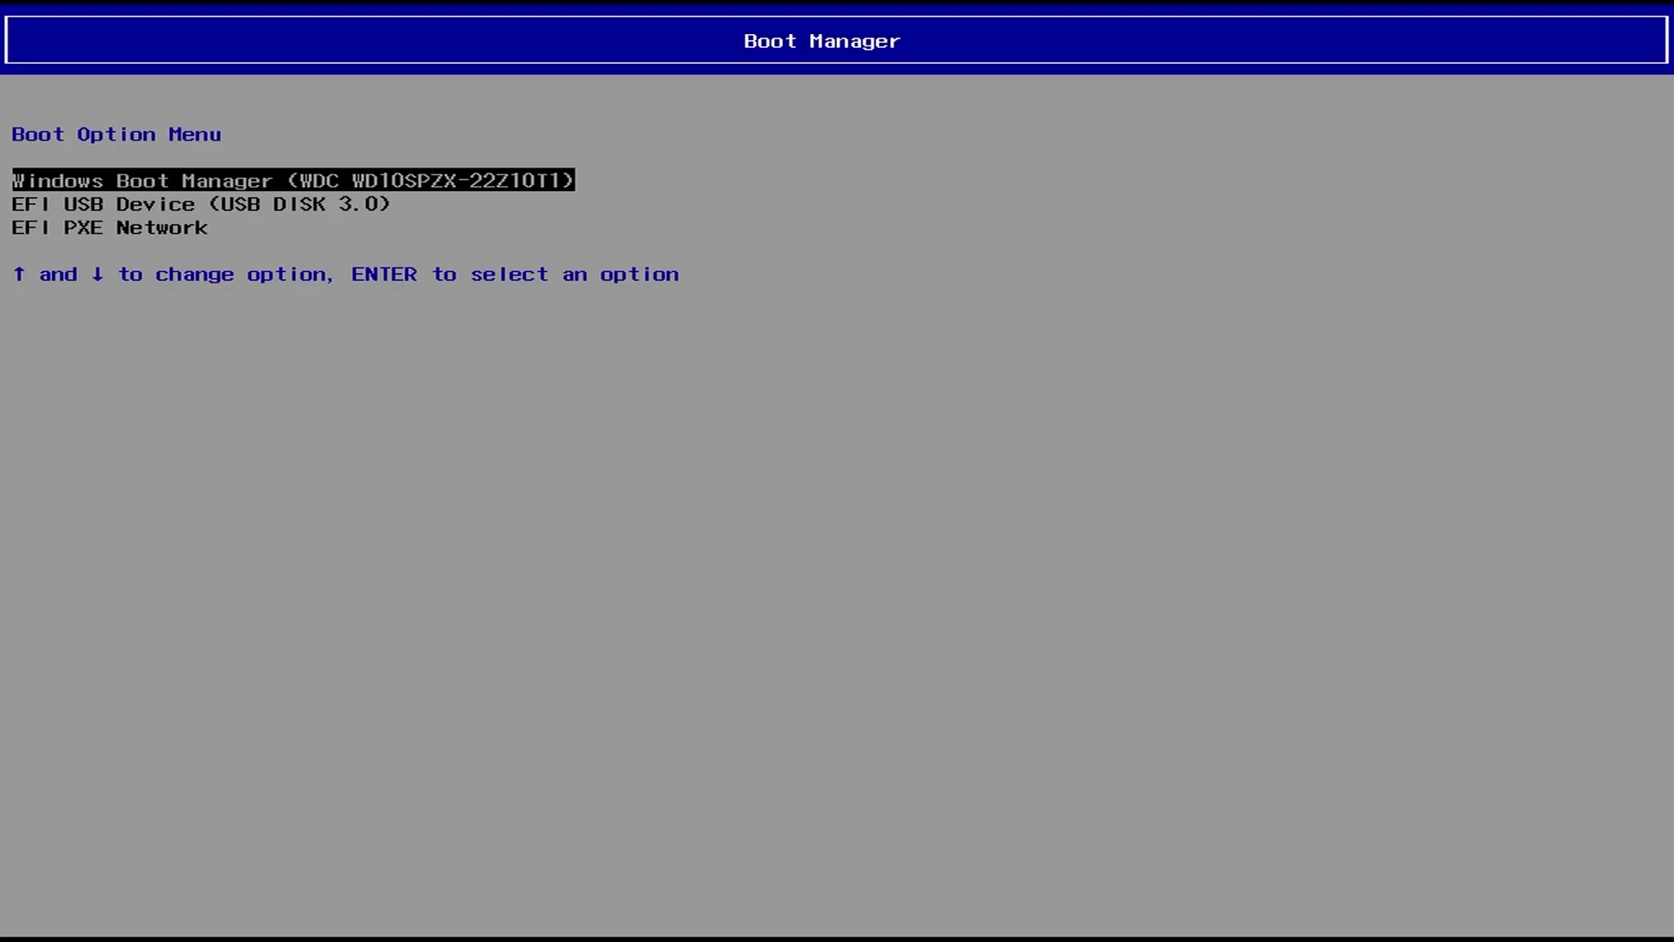
Step: Boot EFI USB Device (USB DISK 3.0) so Ventoy loads the Windows 10 ISO into Setup
key(Down)
key(Return)
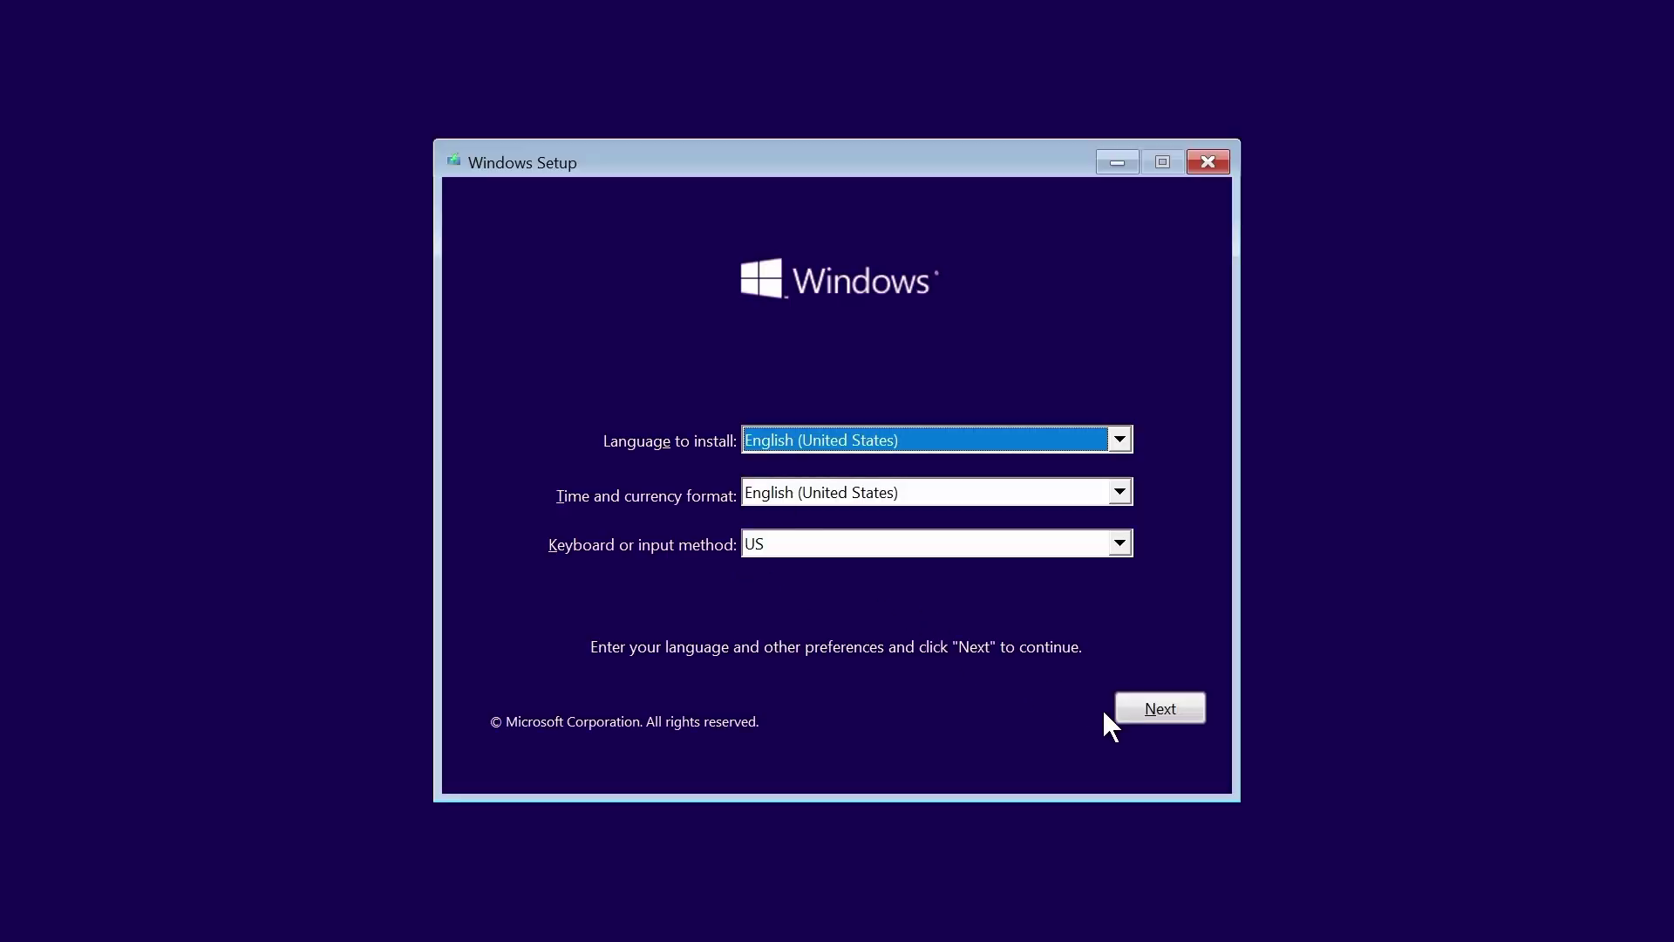
Step: Accept the English (United States) language defaults and start installing Windows
click(1159, 708)
click(838, 469)
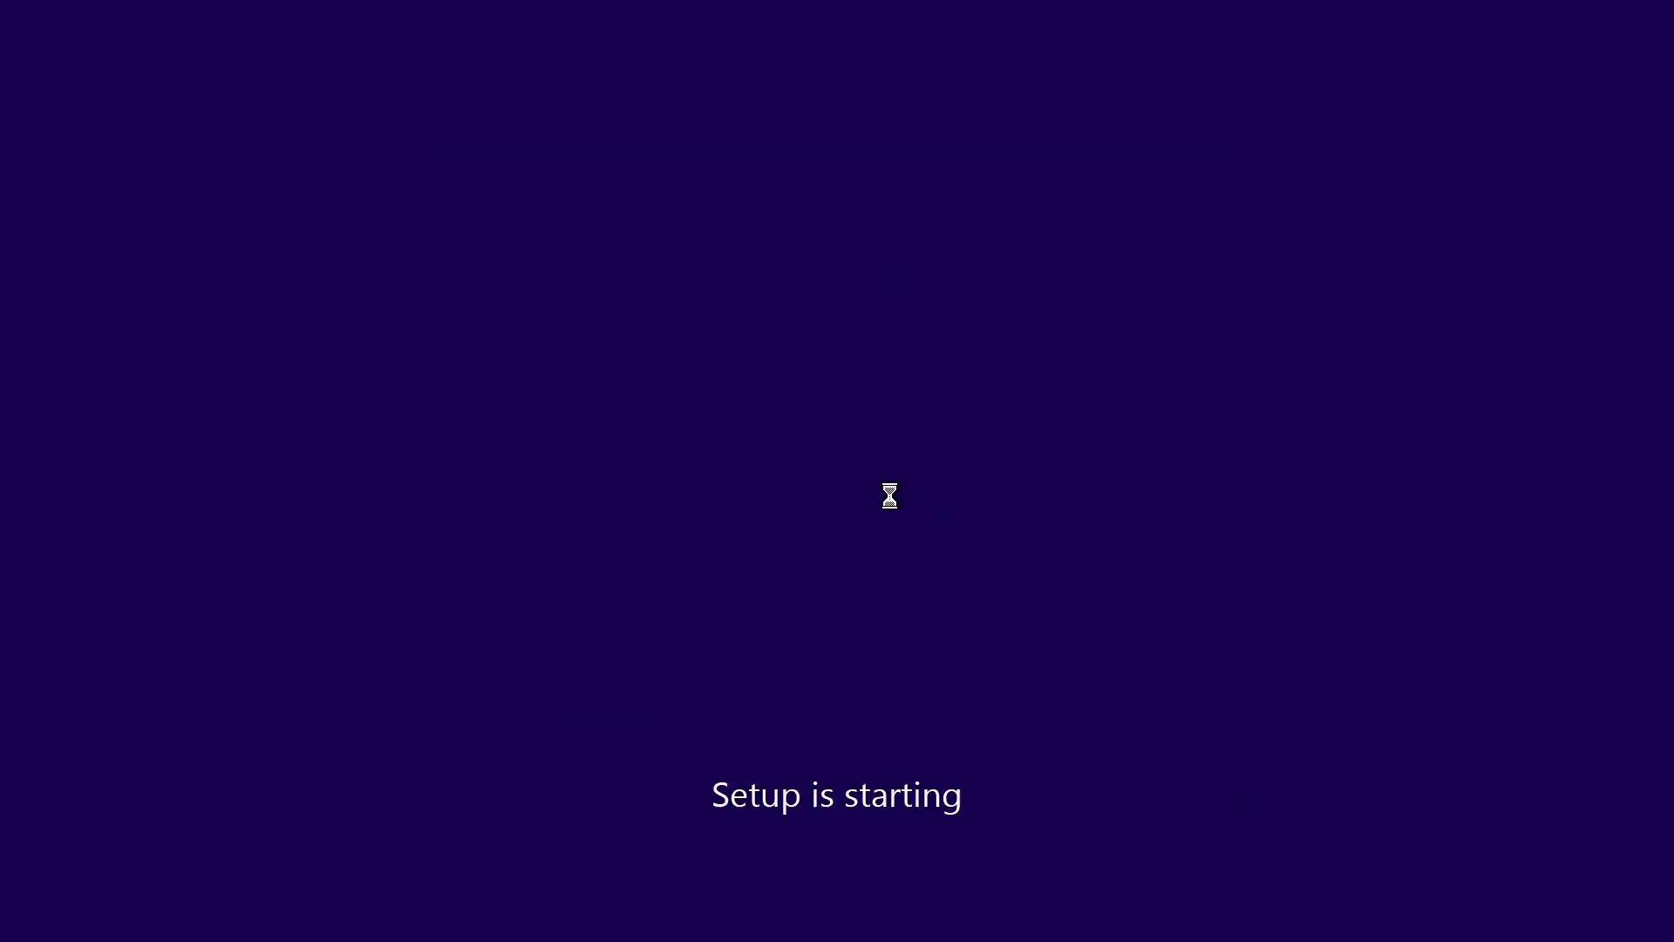